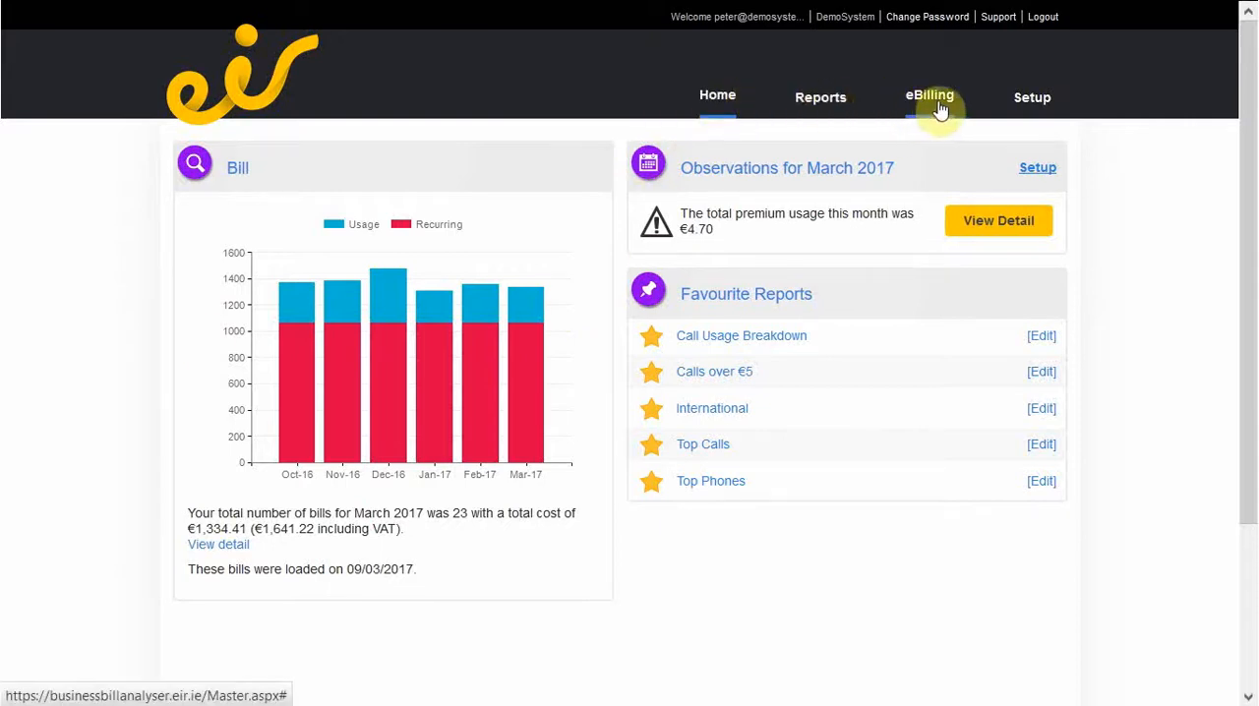
# Open the Directory setup page and look up the Cashel Finance subscriber for editing as a single subscriber.
pyautogui.click(1026, 101)
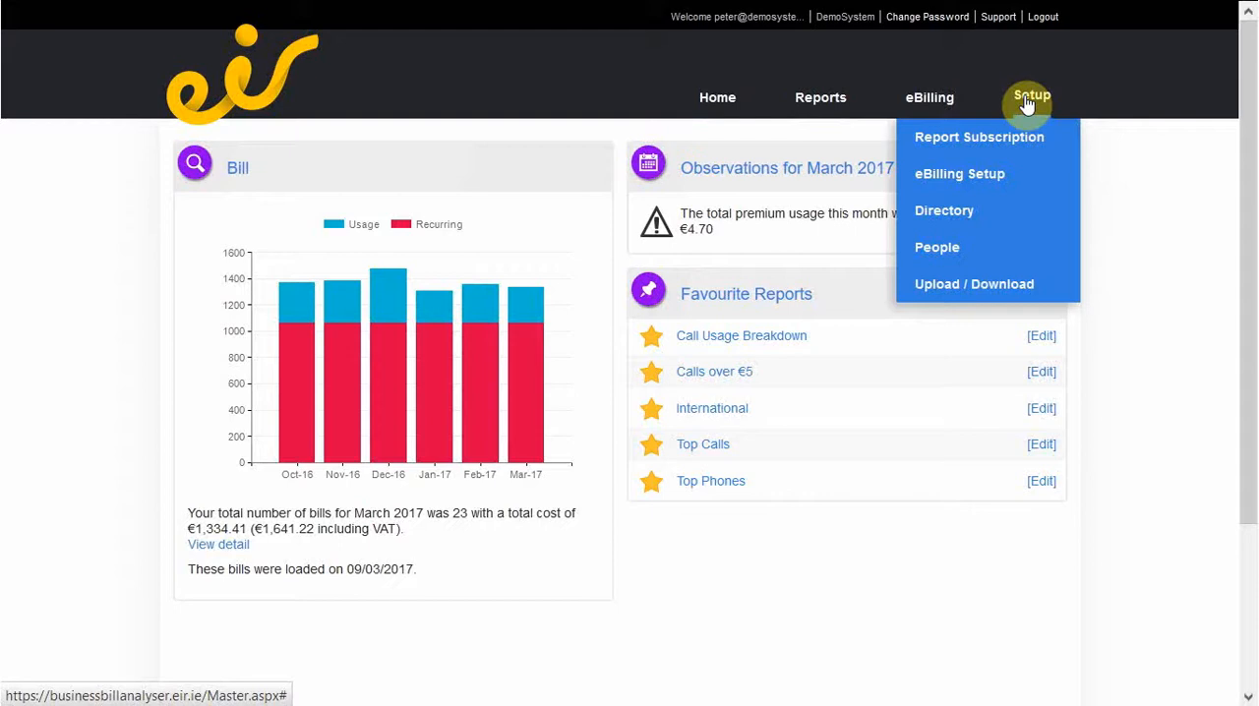
pyautogui.click(934, 215)
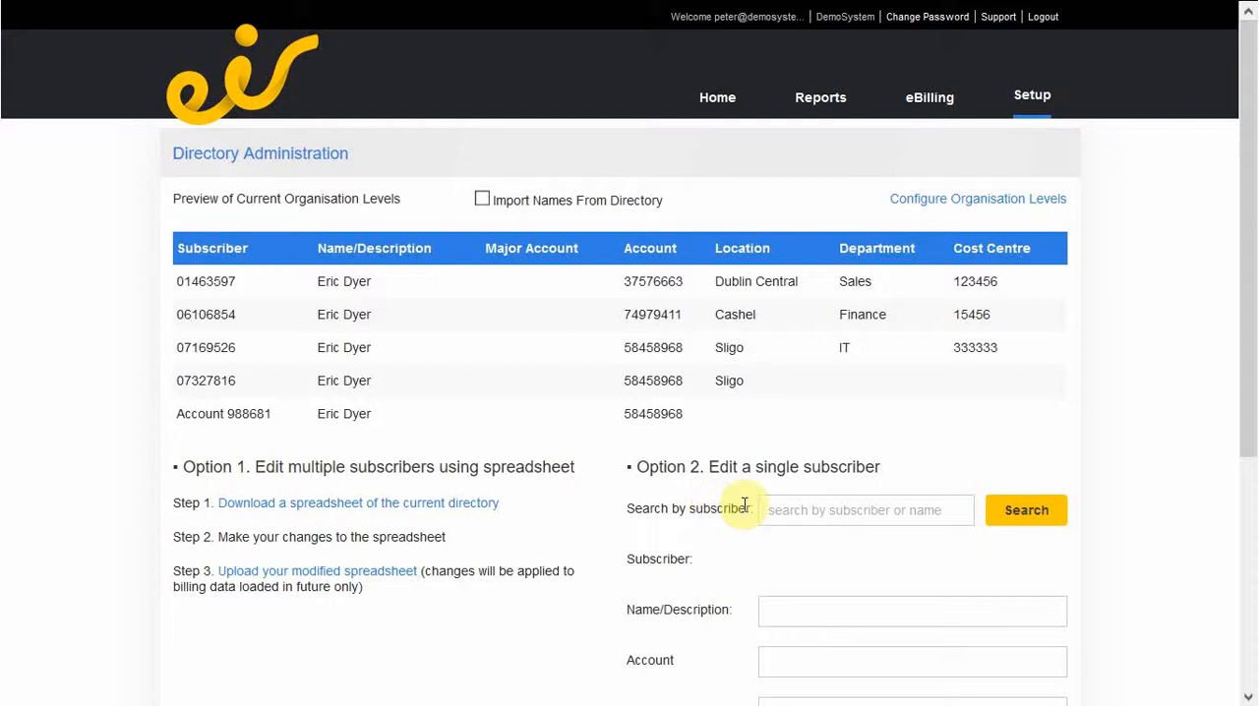
pyautogui.click(774, 515)
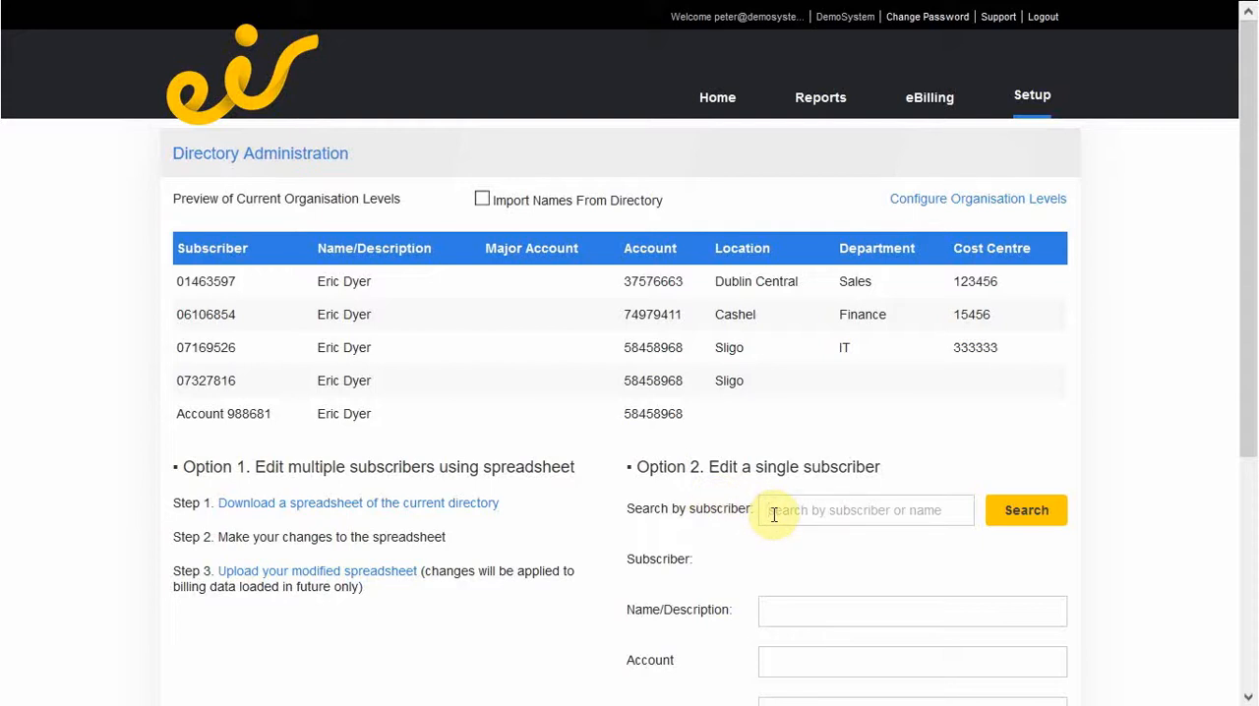
pyautogui.write('06')
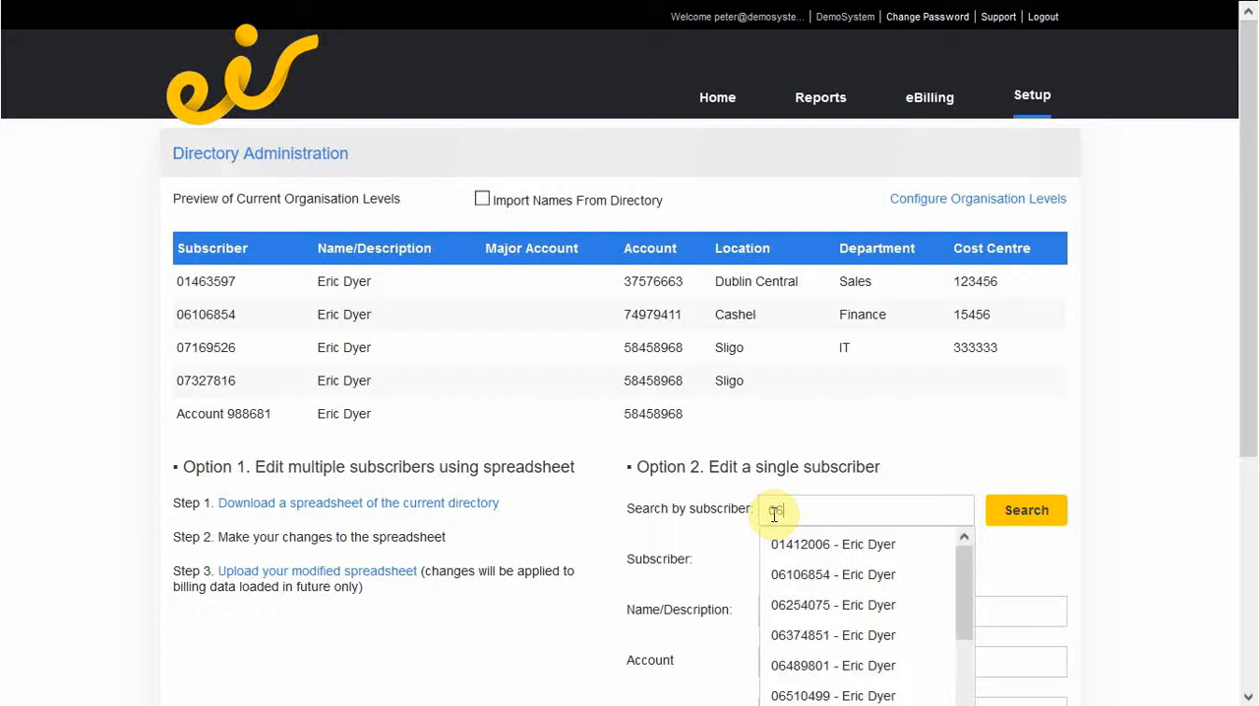
pyautogui.write('1')
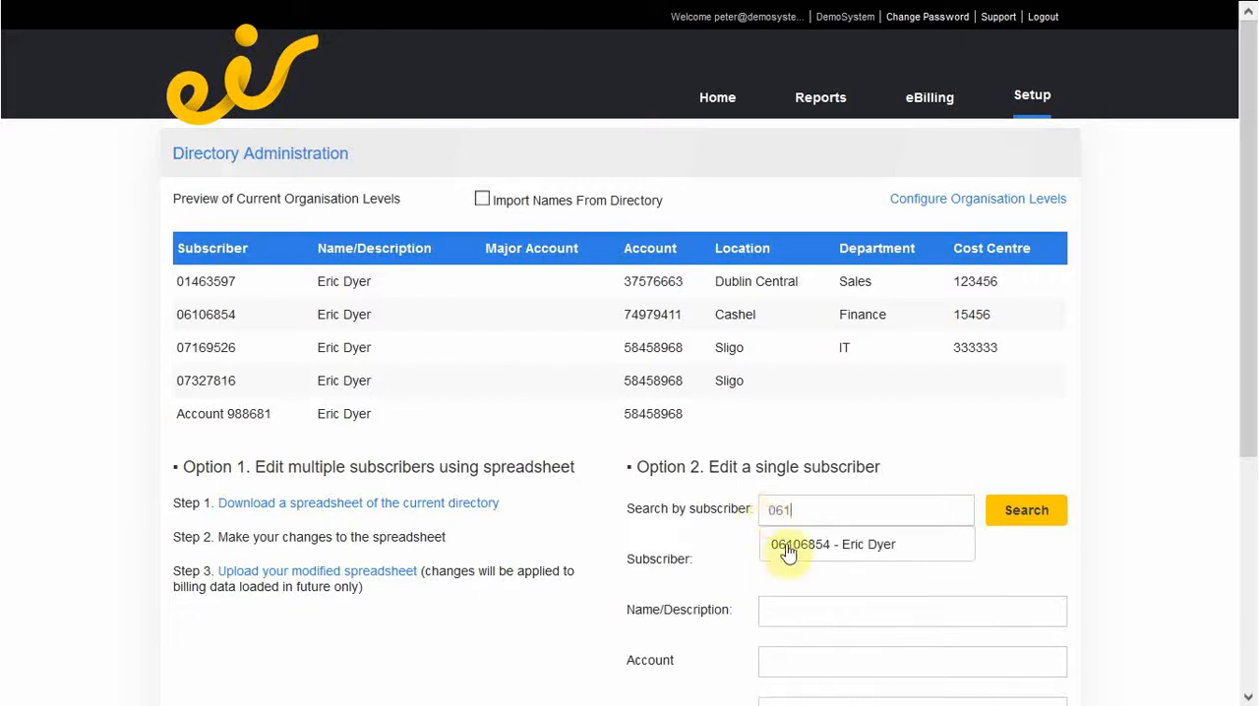
pyautogui.click(788, 561)
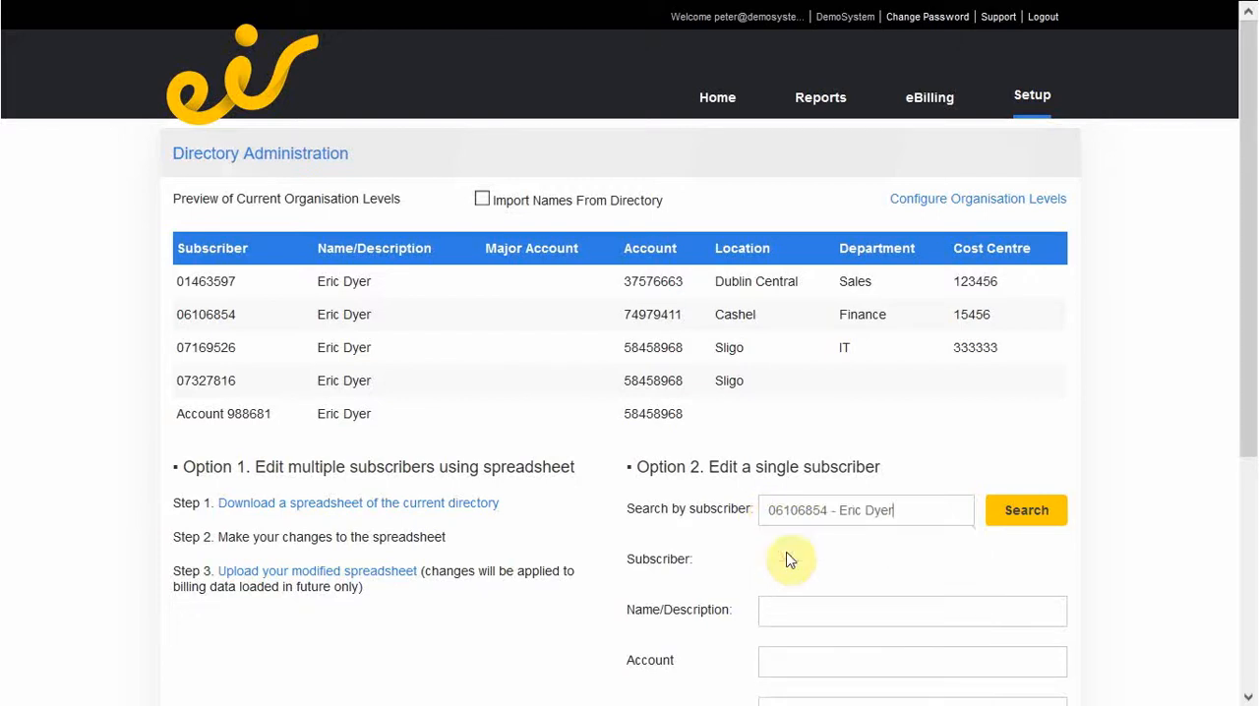
pyautogui.click(1041, 511)
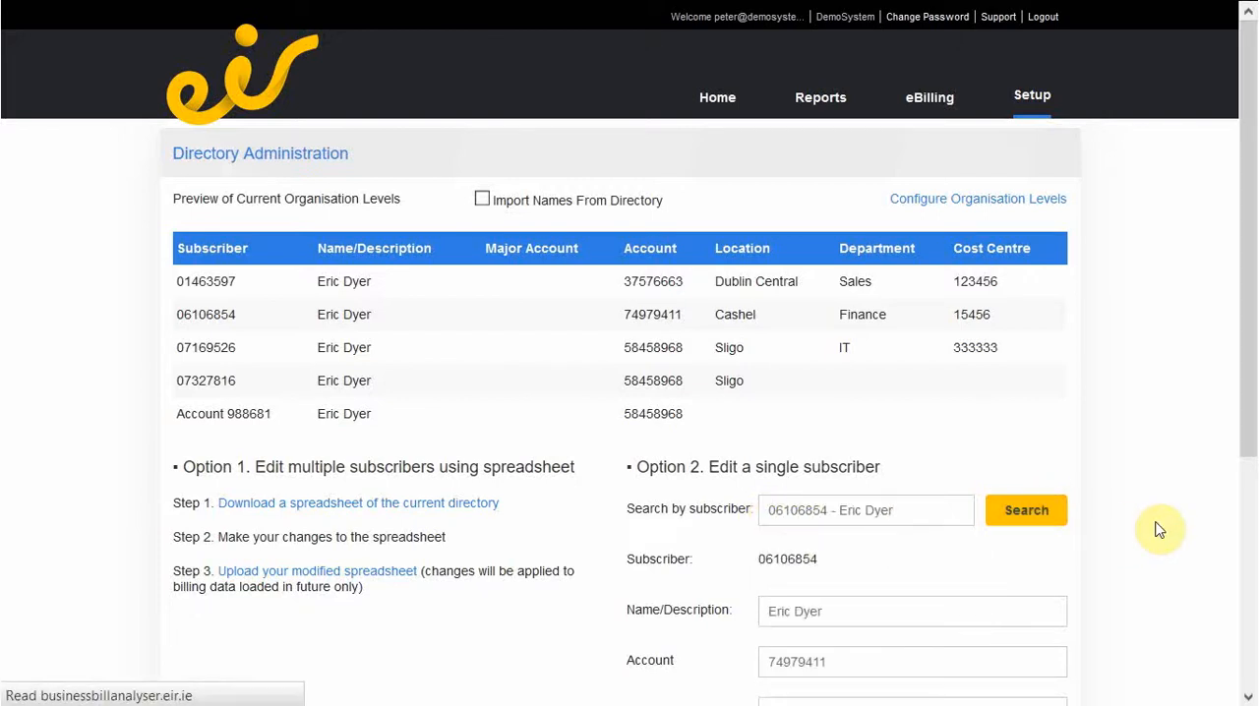
# Set the Cashel subscriber's Cost Centre to 444444.
pyautogui.scroll(-2, 1158, 530)
pyautogui.scroll(-2, 1159, 530)
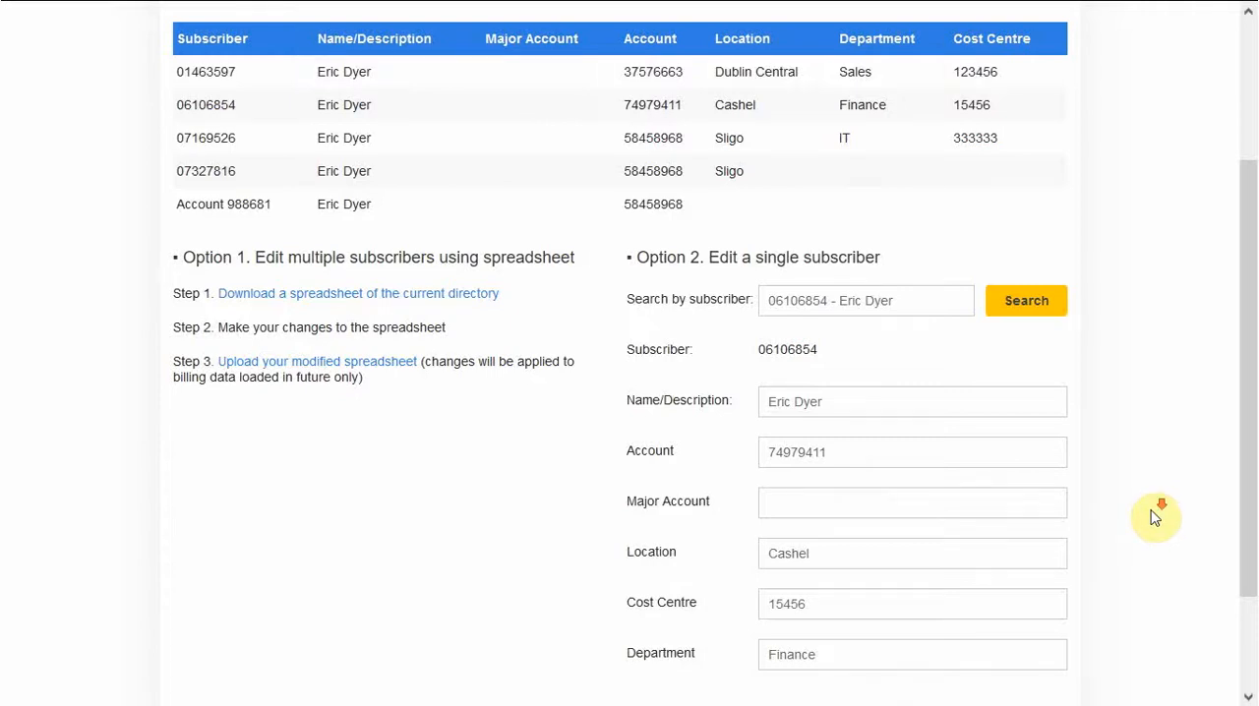
pyautogui.scroll(-2, 1160, 511)
pyautogui.click(836, 496)
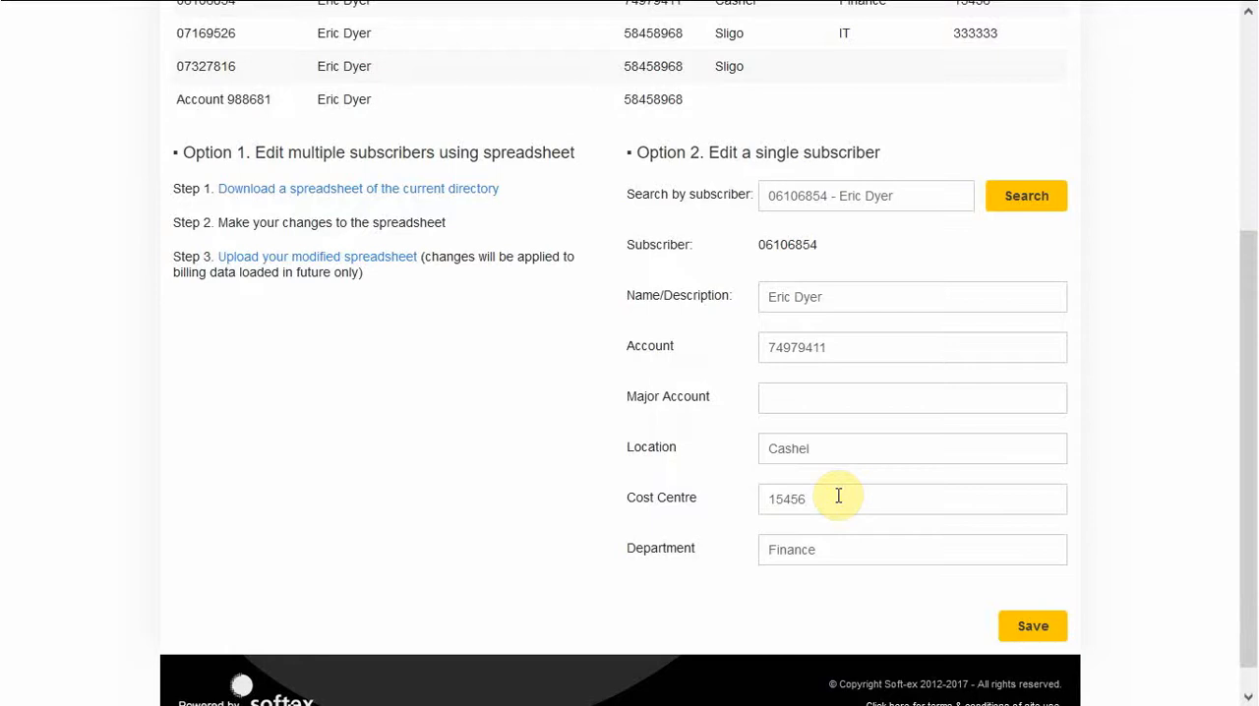
pyautogui.press('BackSpace')
pyautogui.press('BackSpace')
pyautogui.press('BackSpace')
pyautogui.press('BackSpace')
pyautogui.press('BackSpace')
pyautogui.write('44444')
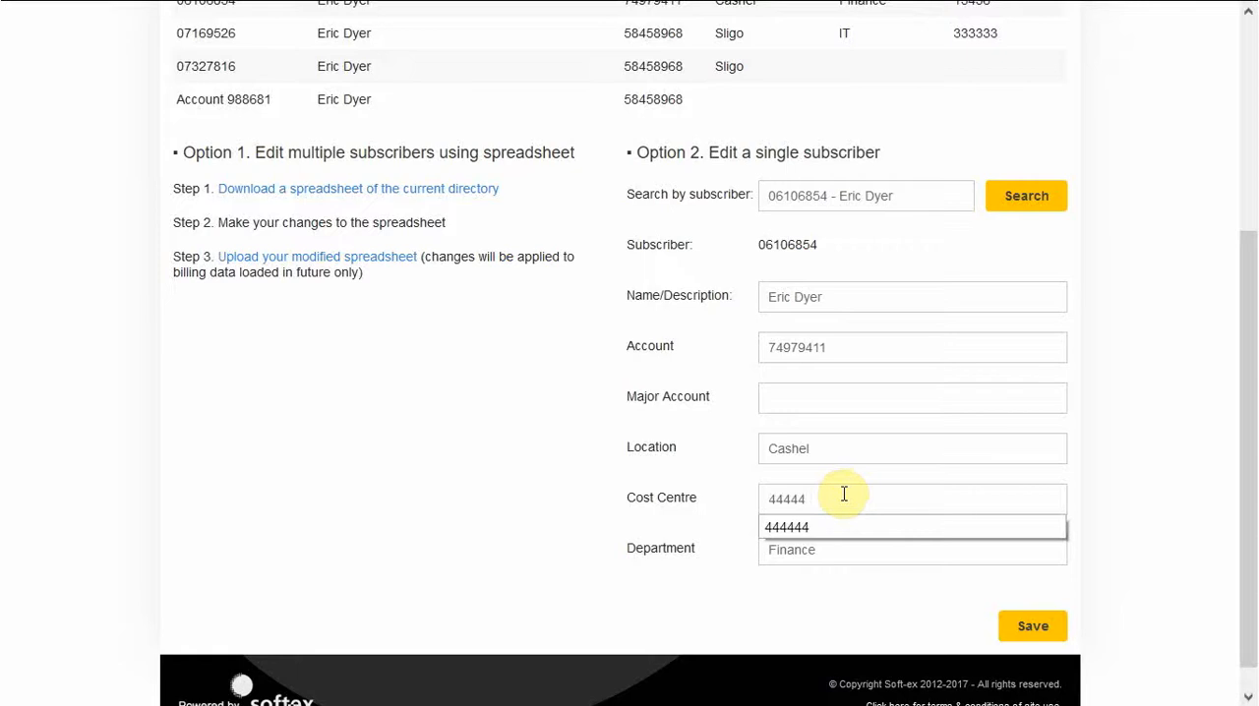
pyautogui.click(801, 529)
# Change the Cashel subscriber's Department to Stores and save the record.
pyautogui.click(821, 557)
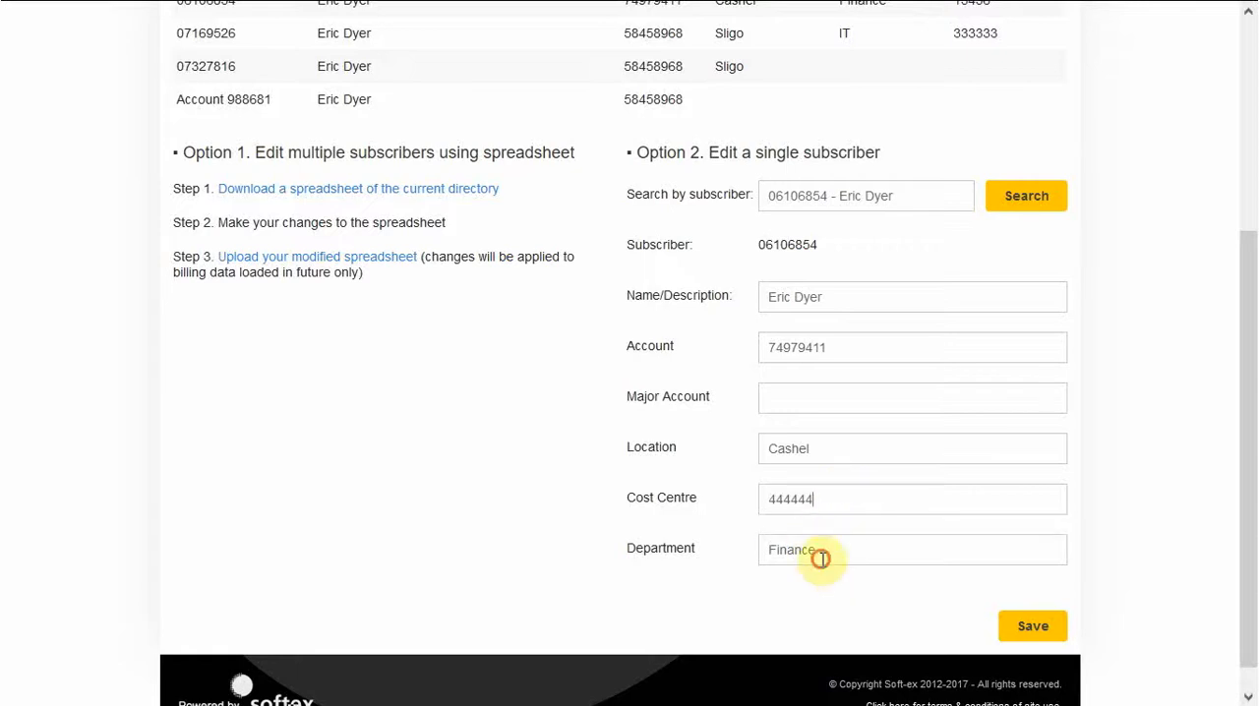
pyautogui.press('BackSpace')
pyautogui.press('BackSpace')
pyautogui.press('BackSpace')
pyautogui.press('BackSpace')
pyautogui.press('BackSpace')
pyautogui.press('BackSpace')
pyautogui.press('BackSpace')
pyautogui.write('Stores')
pyautogui.click(1019, 634)
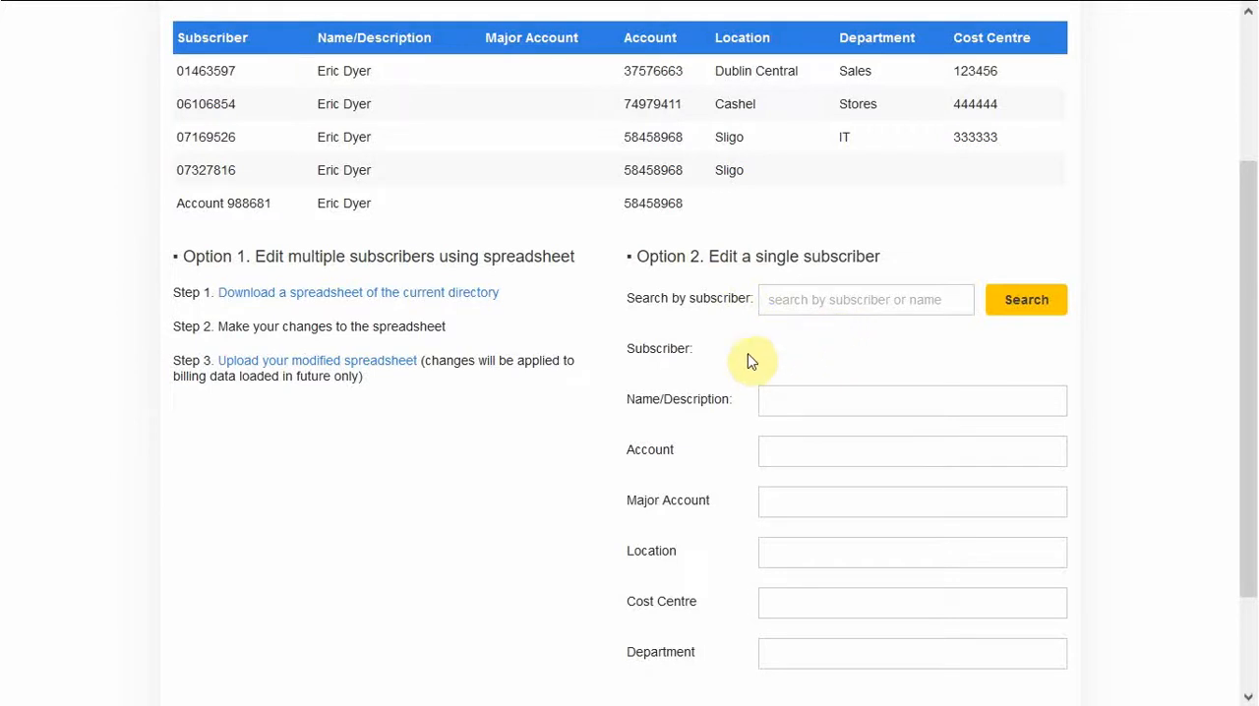
# Download the spreadsheet of the current directory, open it maximized in Microsoft Excel and enable editing.
pyautogui.click(321, 299)
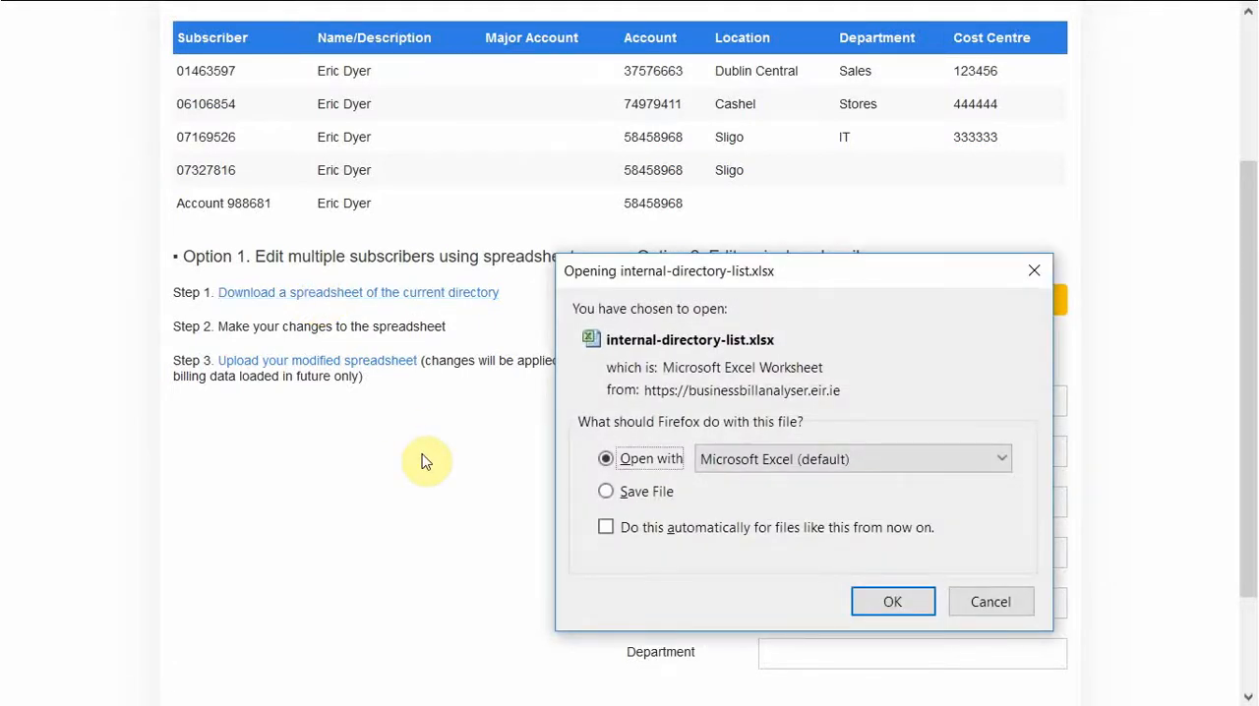
pyautogui.click(893, 602)
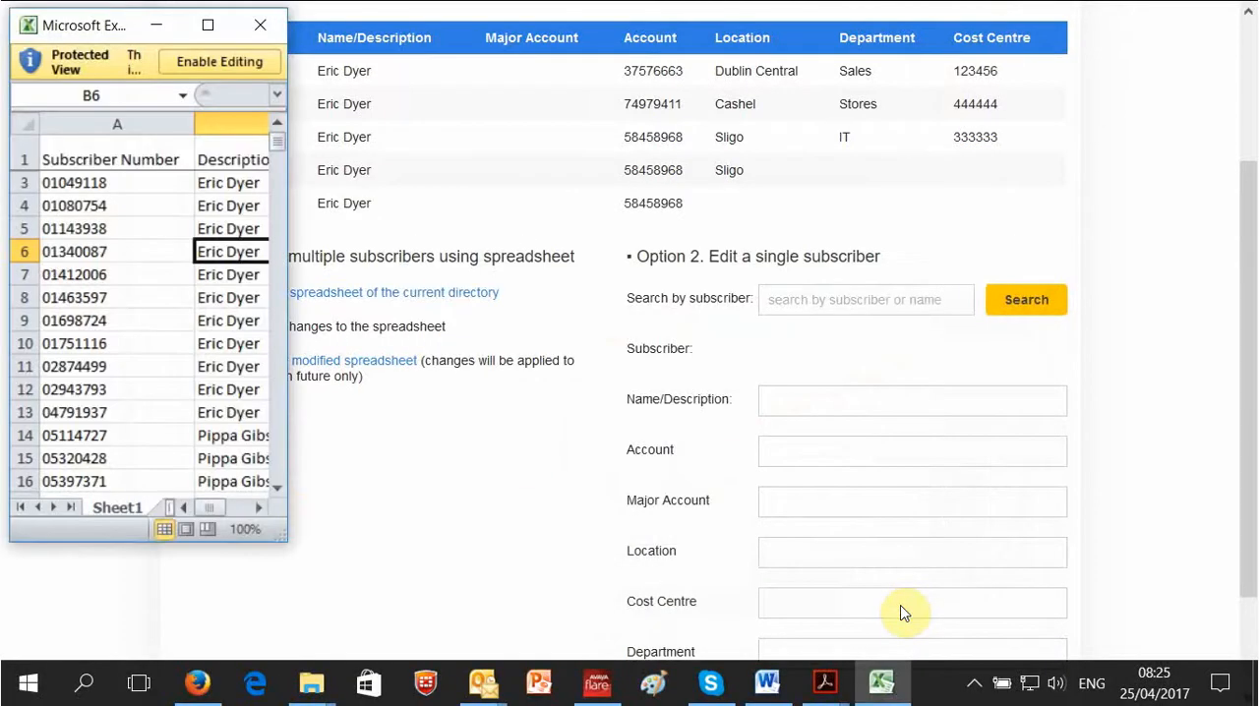
pyautogui.click(209, 25)
pyautogui.click(739, 76)
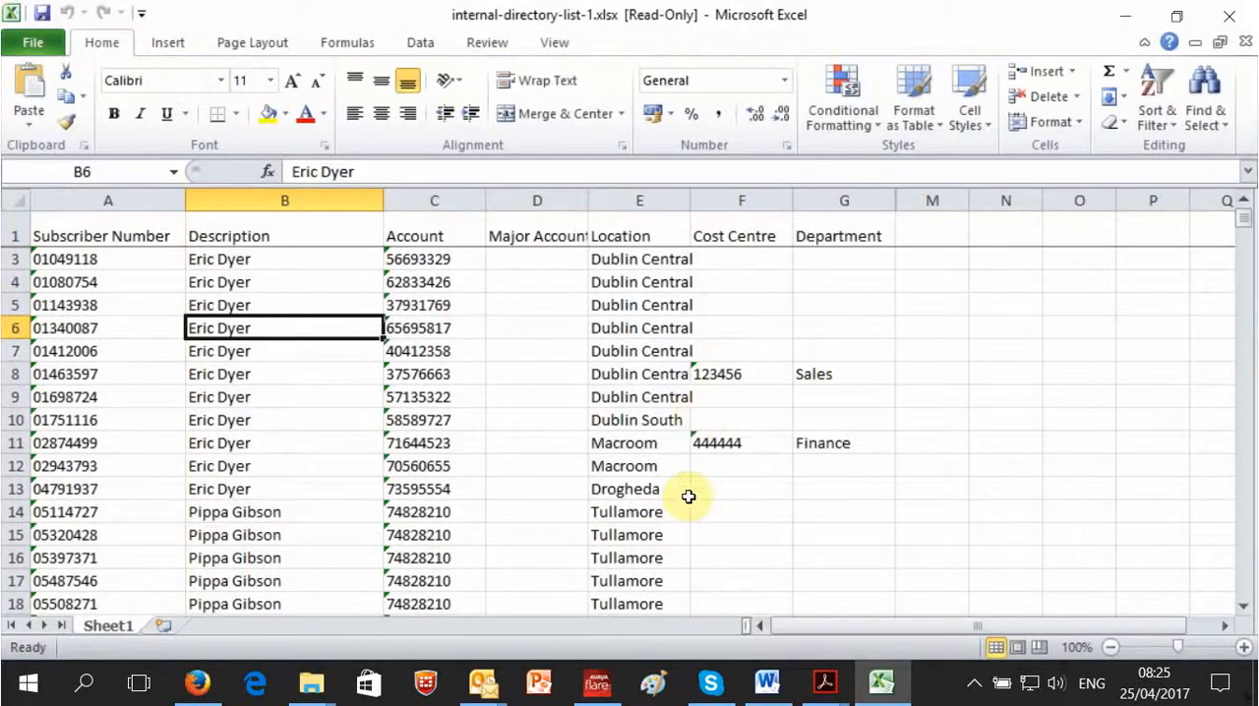
# Enter cost centre 333333 and department Stores for the subscriber in row 3.
pyautogui.click(722, 261)
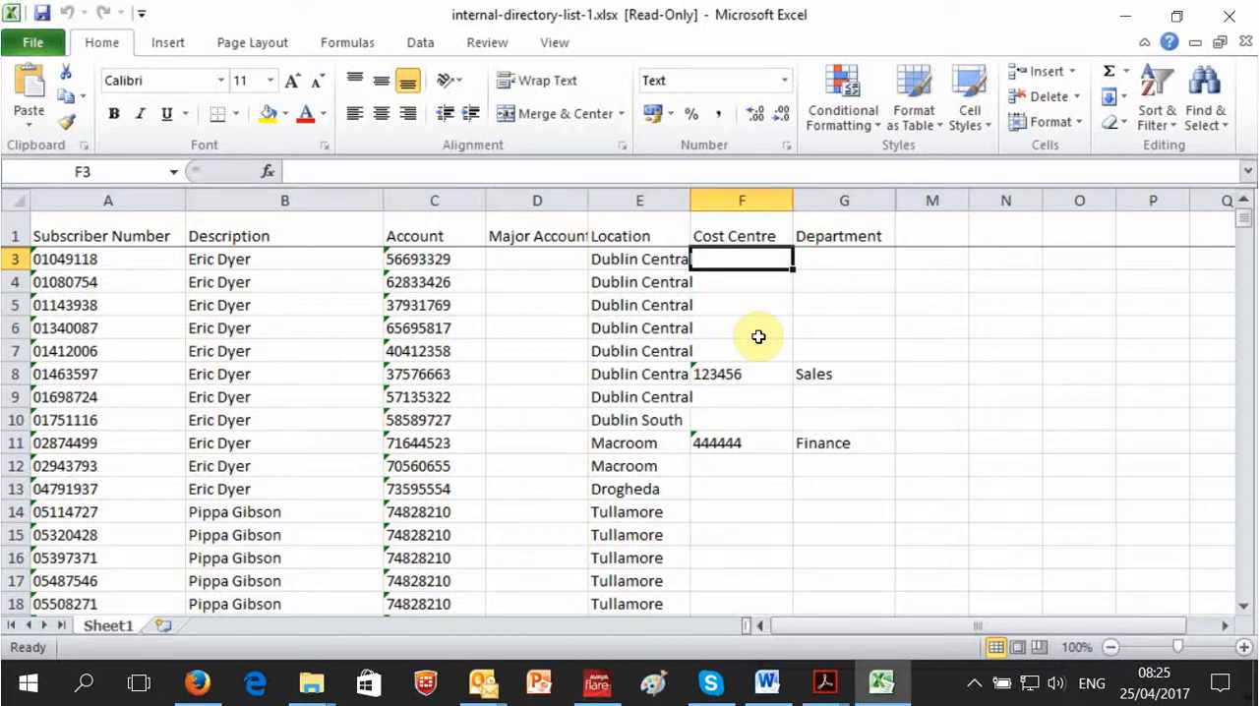
pyautogui.write('333333')
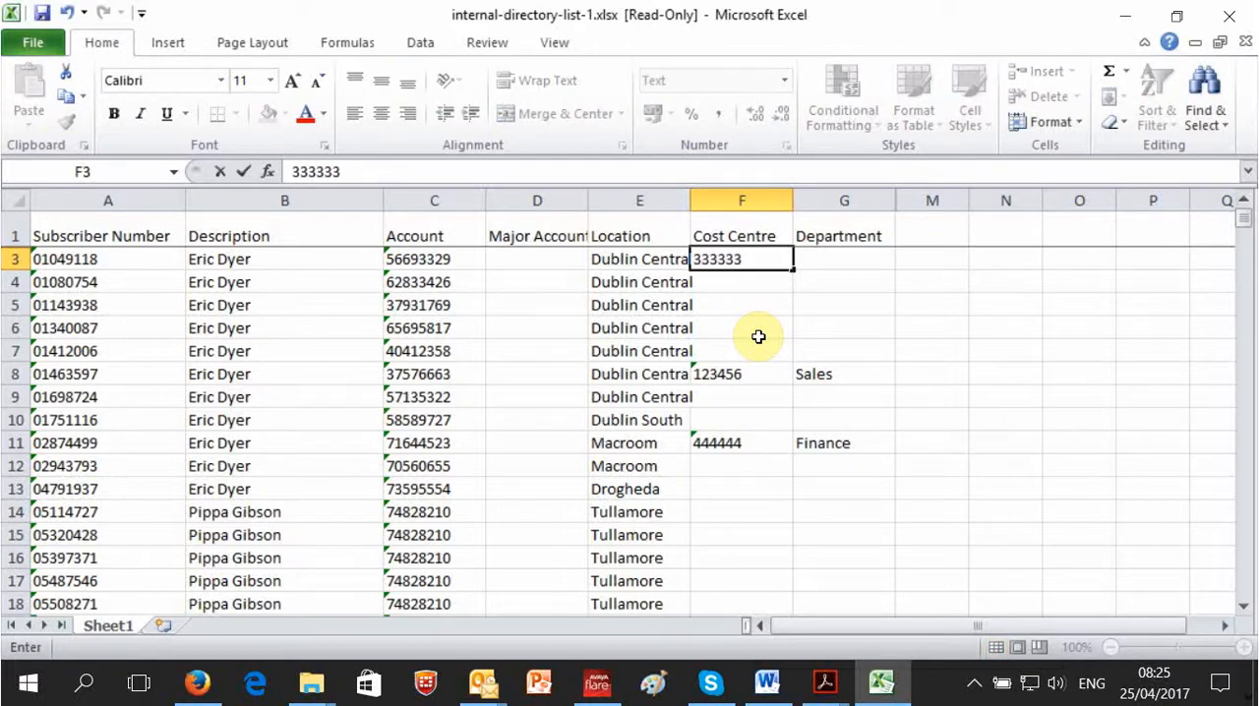
pyautogui.press('Tab')
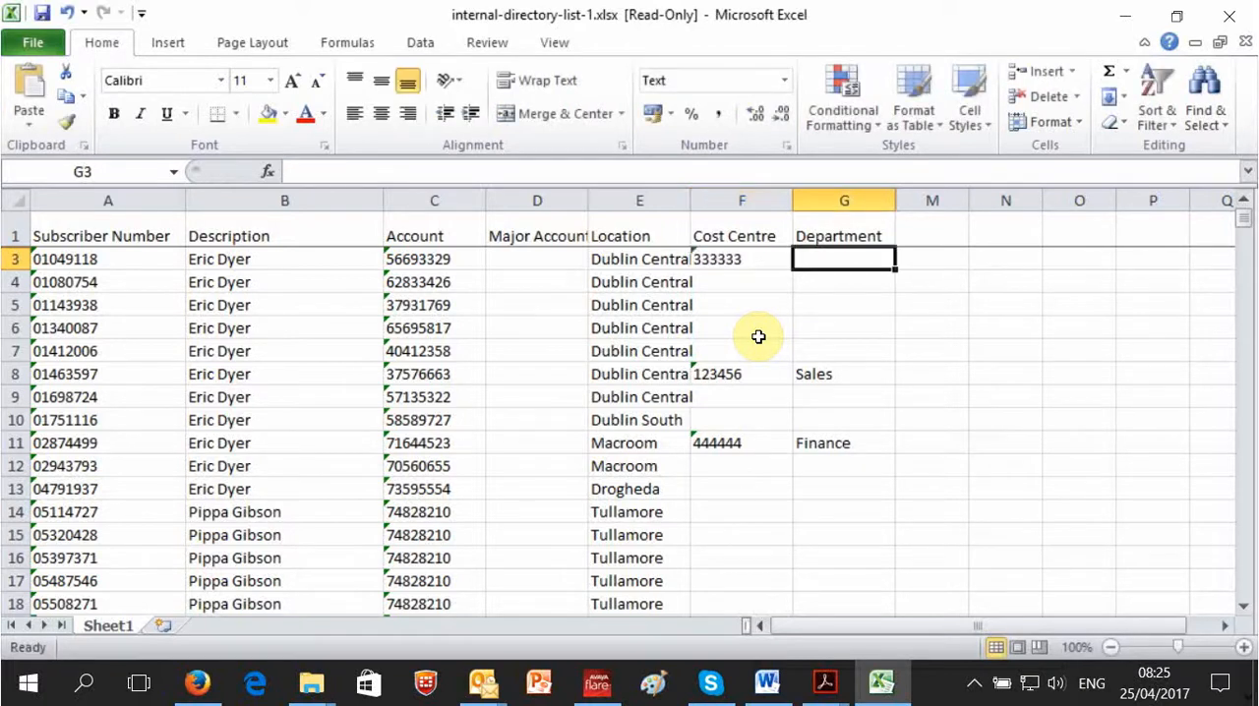
pyautogui.write('Stor')
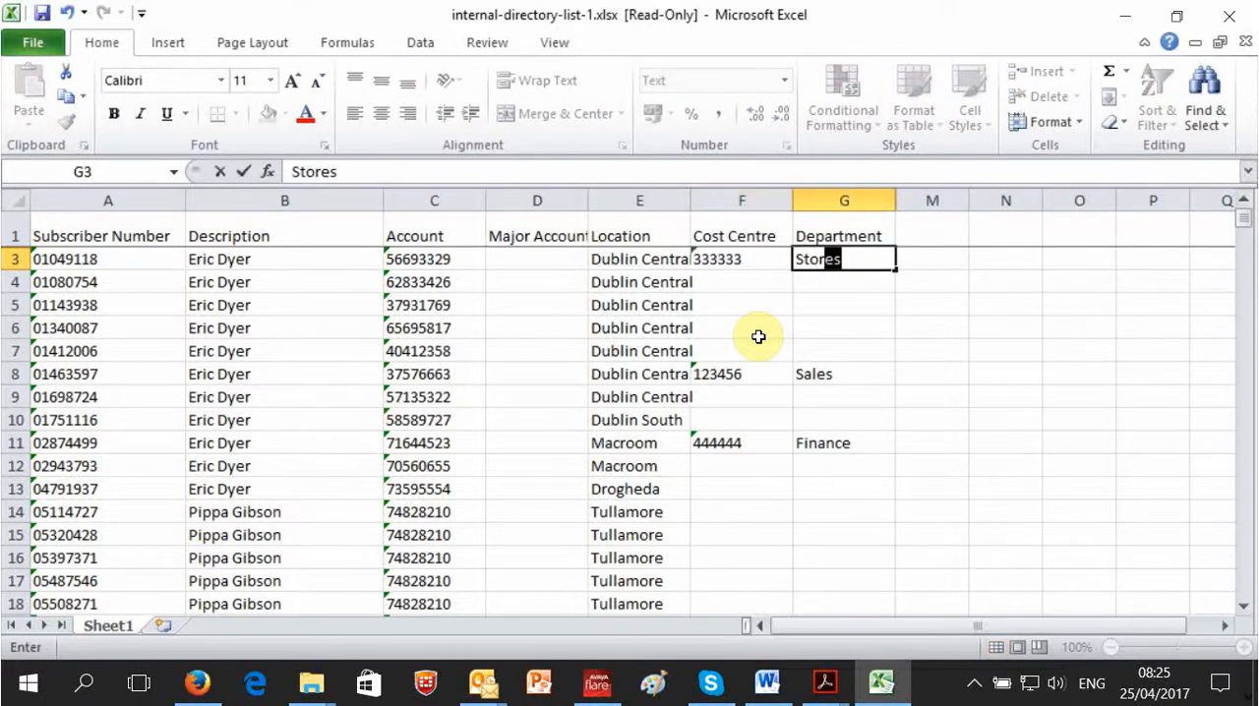
pyautogui.press('Tab')
# Enter cost centre 123456 and department Sales for the subscriber in row 4.
pyautogui.press('Down')
pyautogui.press('Left')
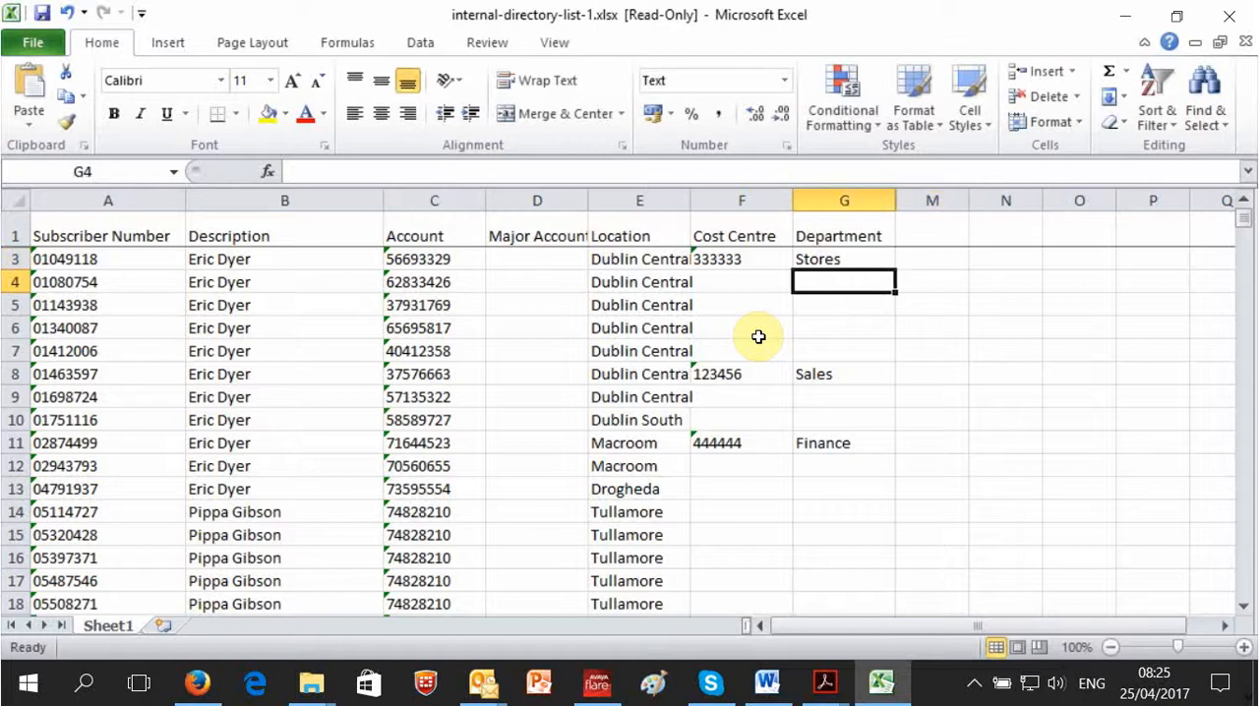
pyautogui.press('Left')
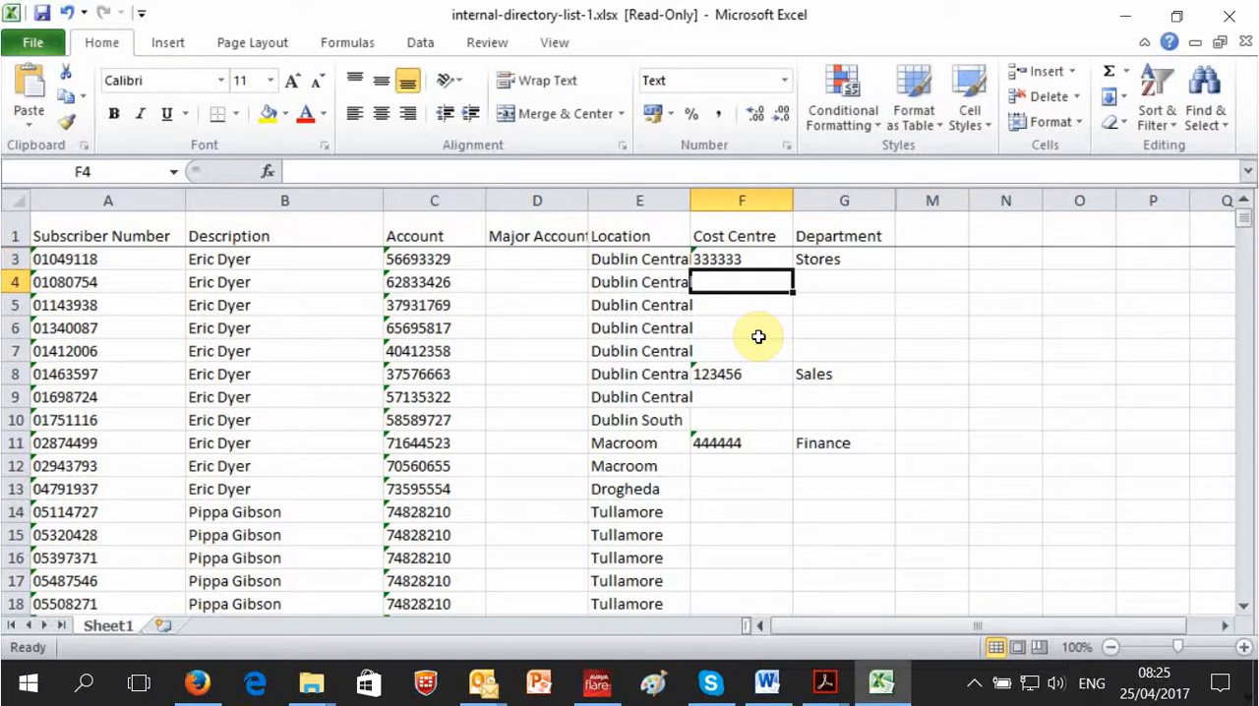
pyautogui.write('123456')
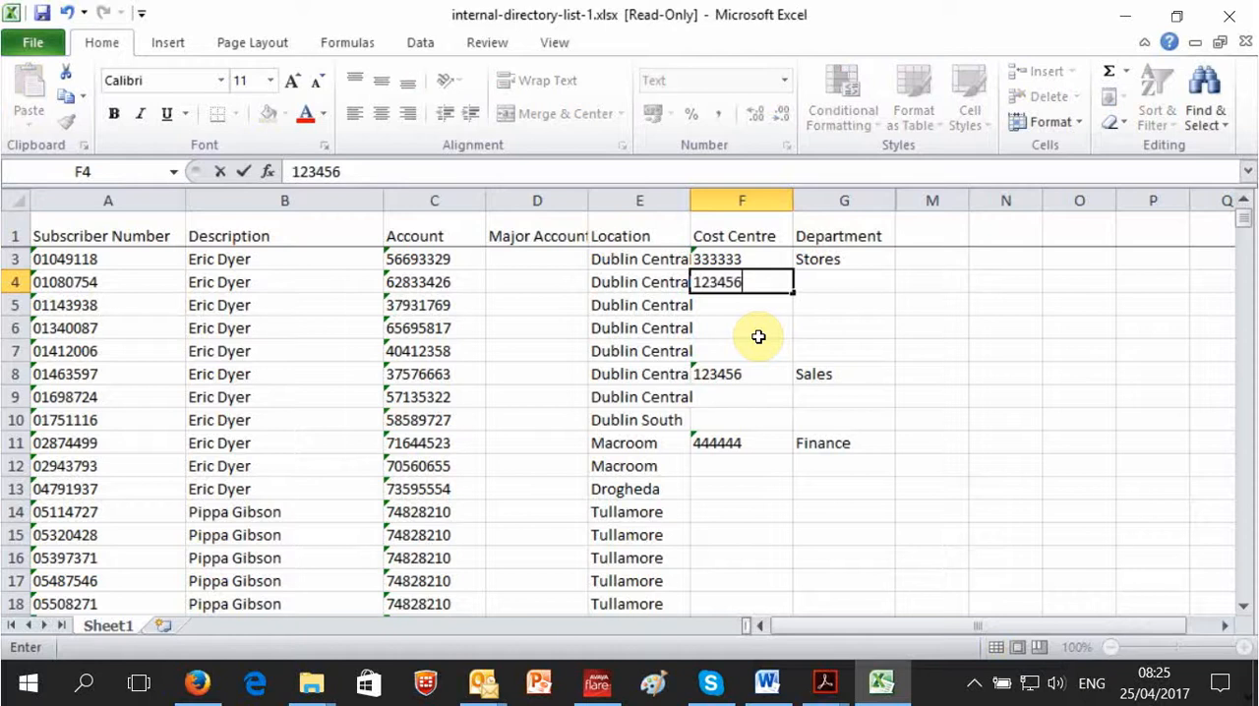
pyautogui.press('Tab')
pyautogui.write('Sales')
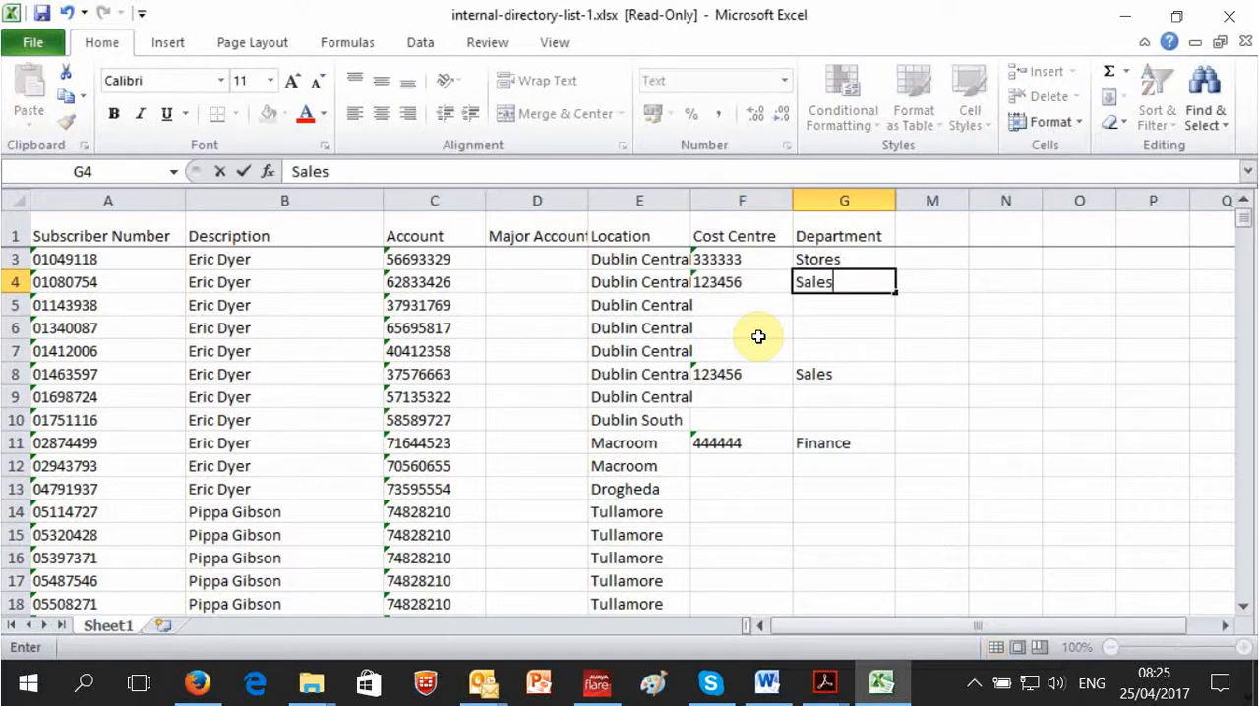
pyautogui.press('Tab')
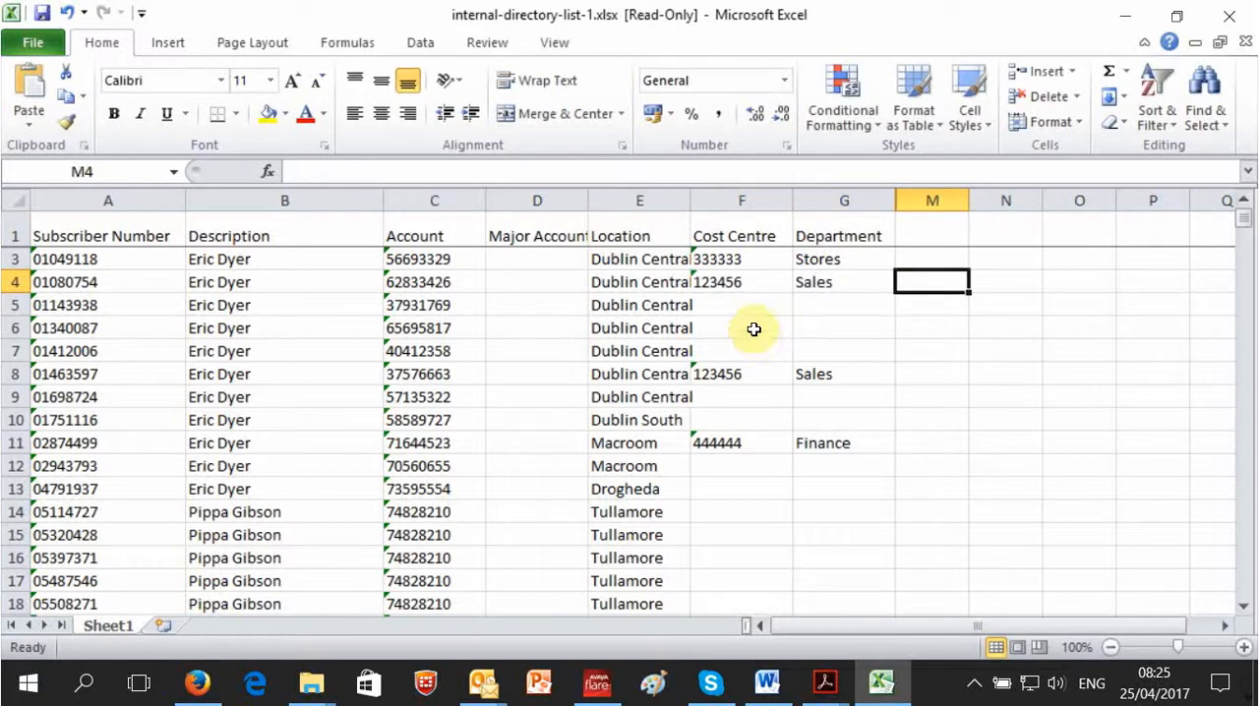
pyautogui.click(740, 310)
pyautogui.click(741, 351)
pyautogui.click(739, 470)
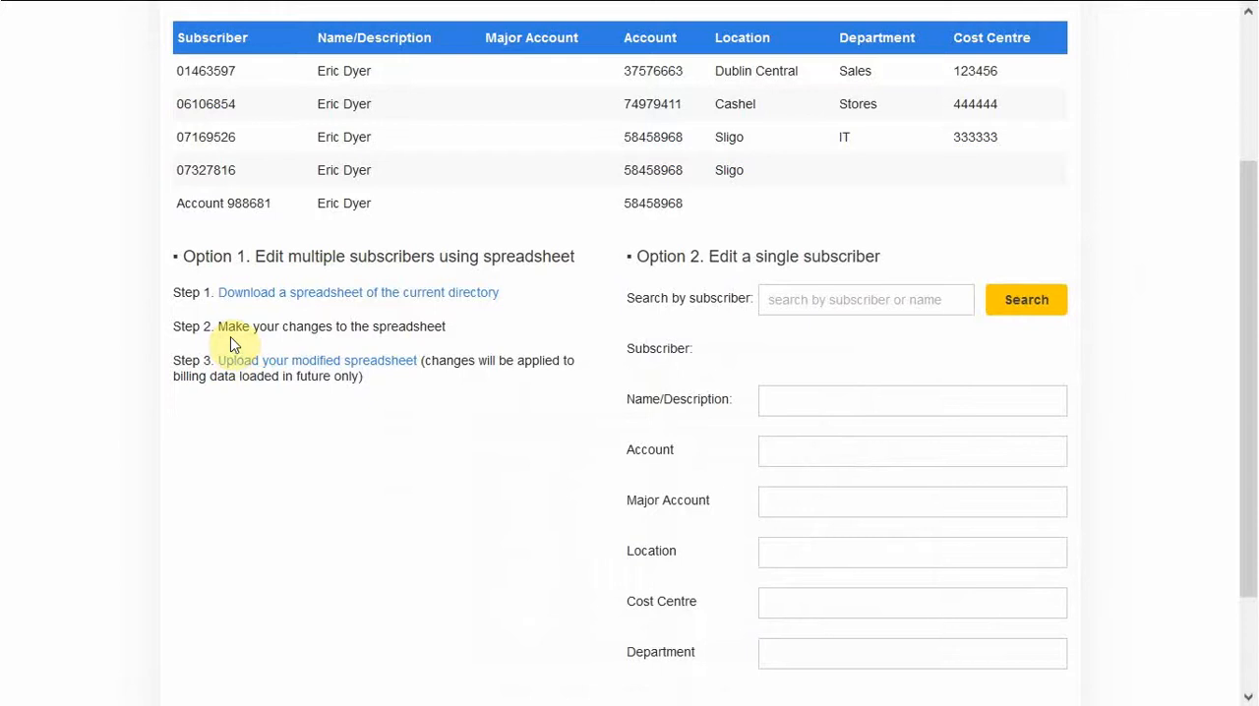
# Switch to the browser, select internal-directory-list.xlsx for the modified spreadsheet upload, and cancel without uploading it.
pyautogui.click(282, 367)
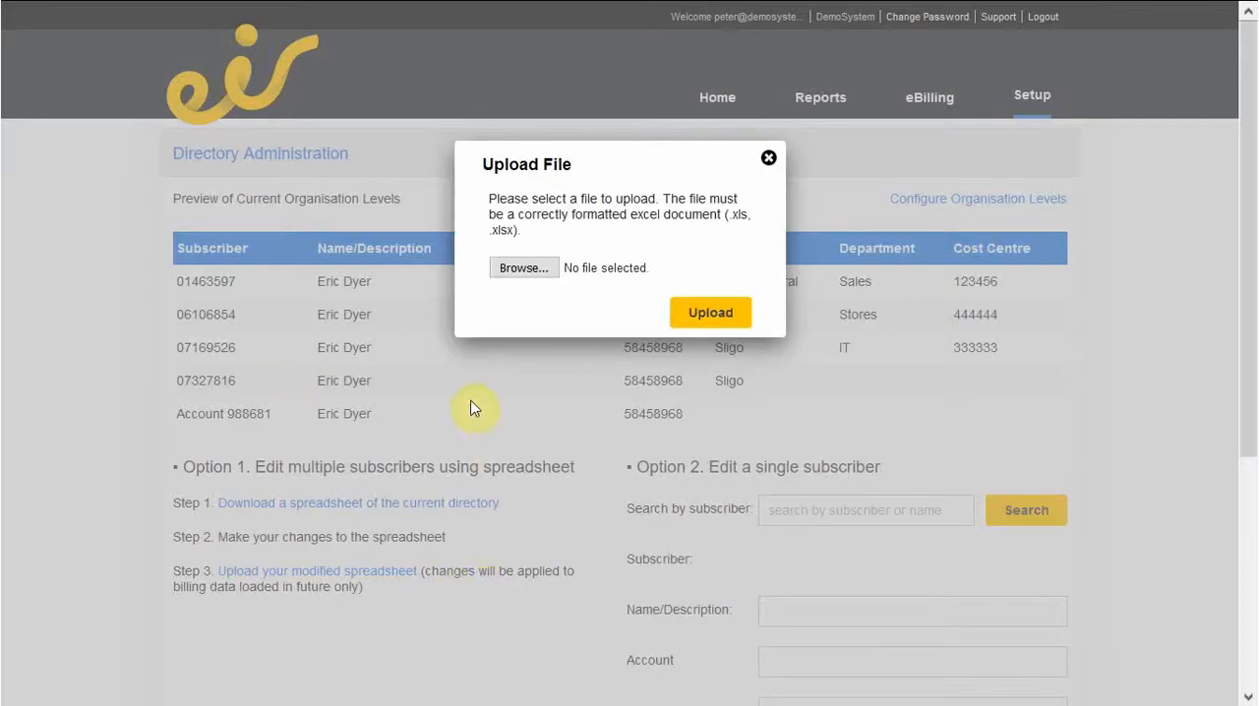
pyautogui.click(519, 269)
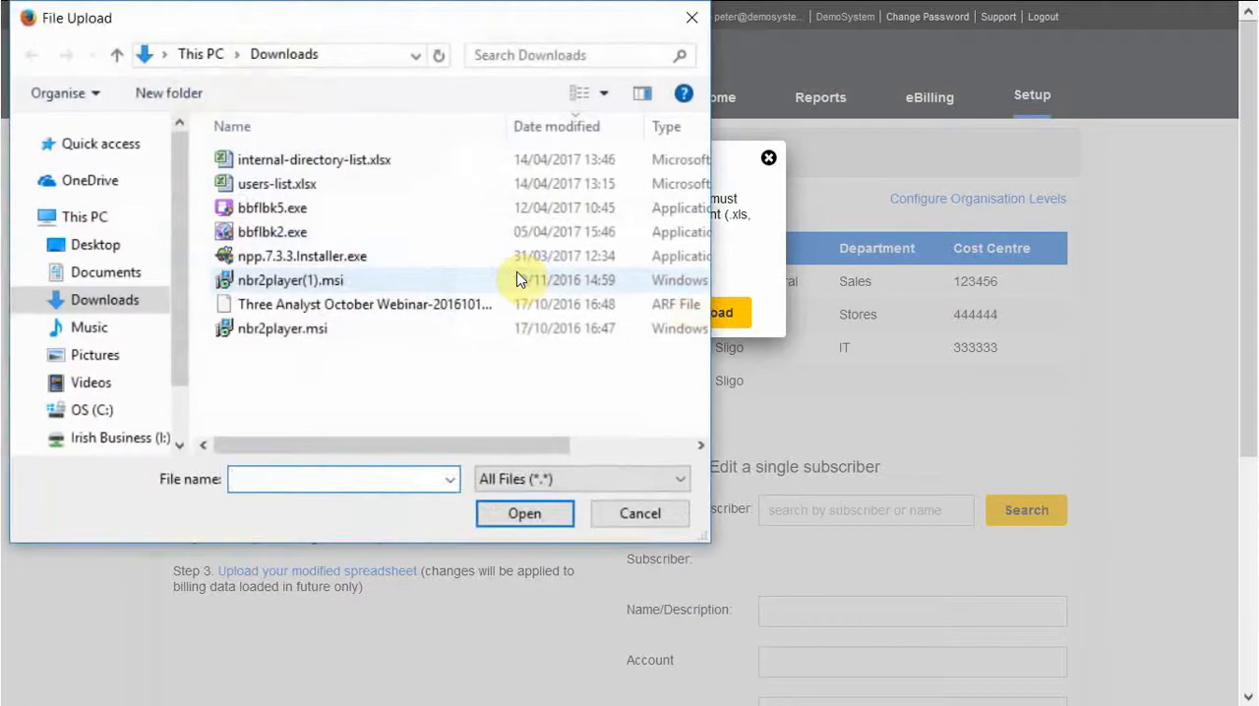
pyautogui.click(325, 159)
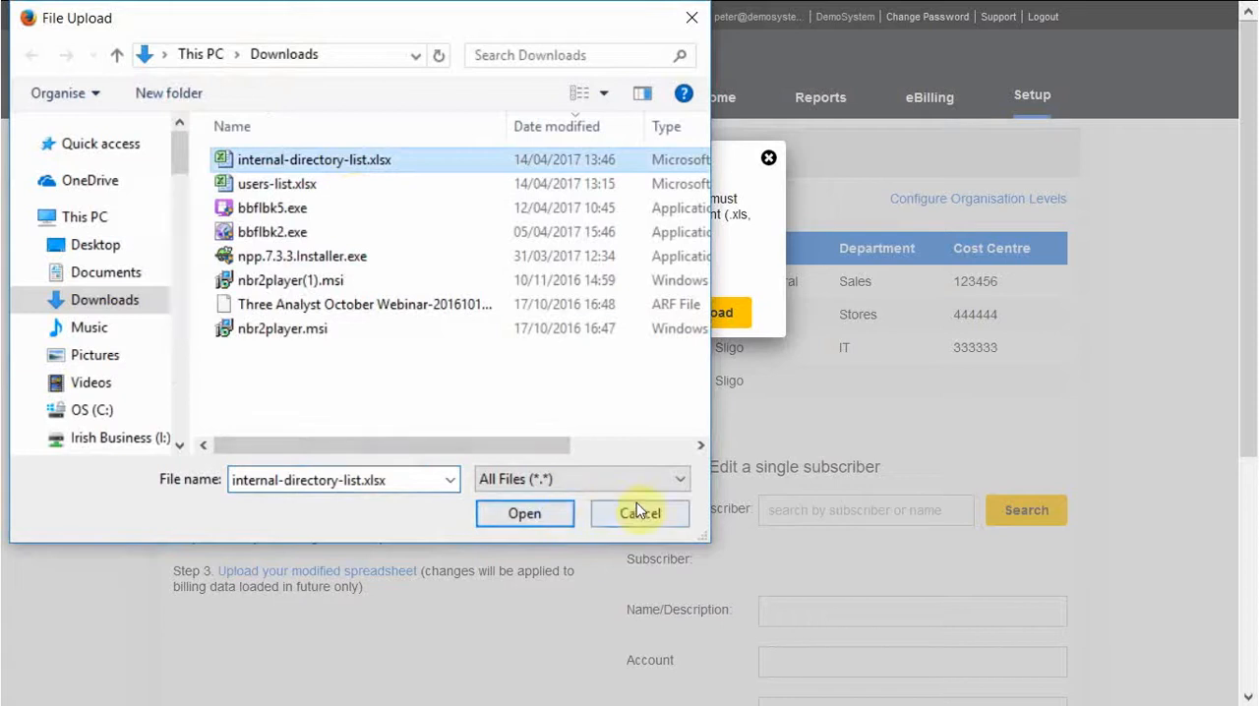
pyautogui.moveTo(648, 514); pyautogui.dragTo(519, 411)
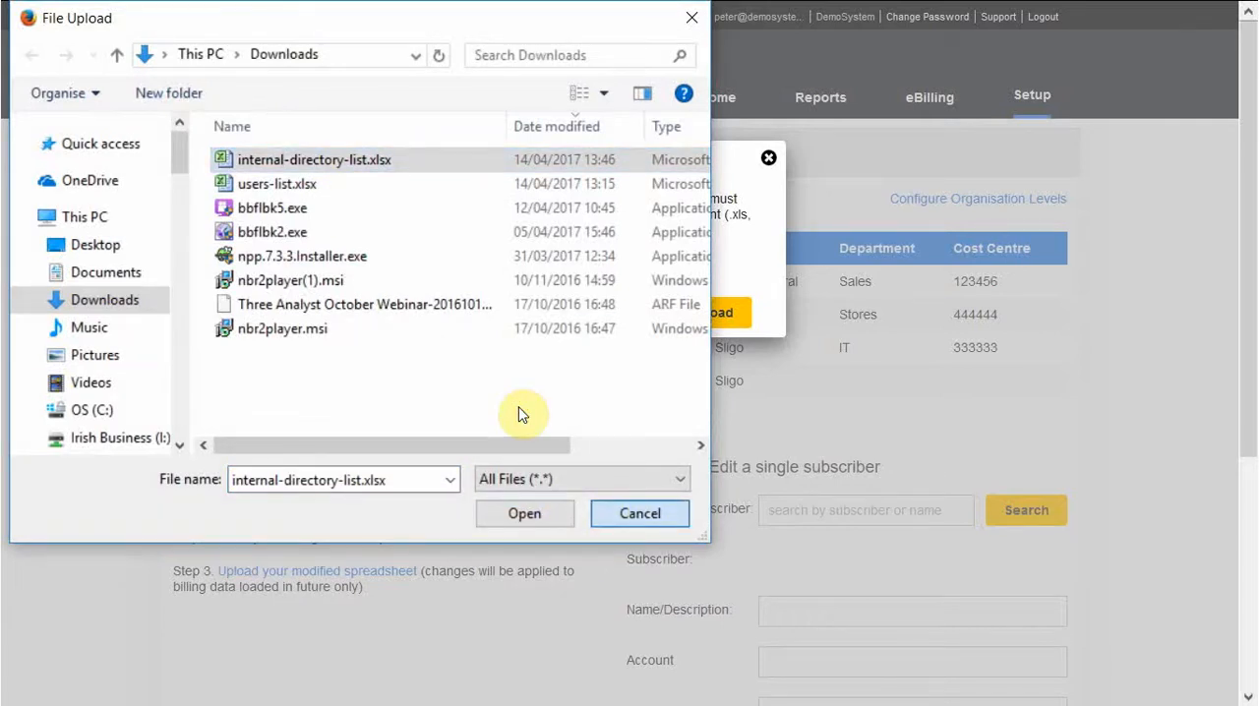
pyautogui.click(519, 407)
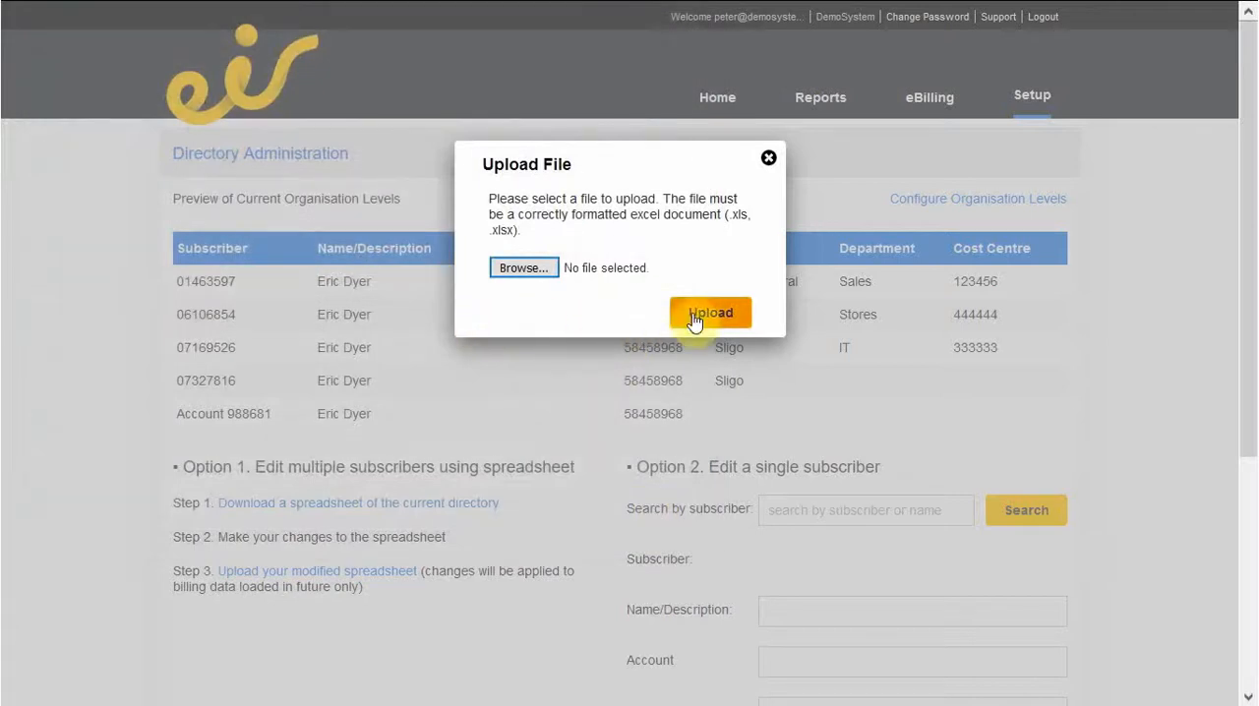
pyautogui.click(768, 160)
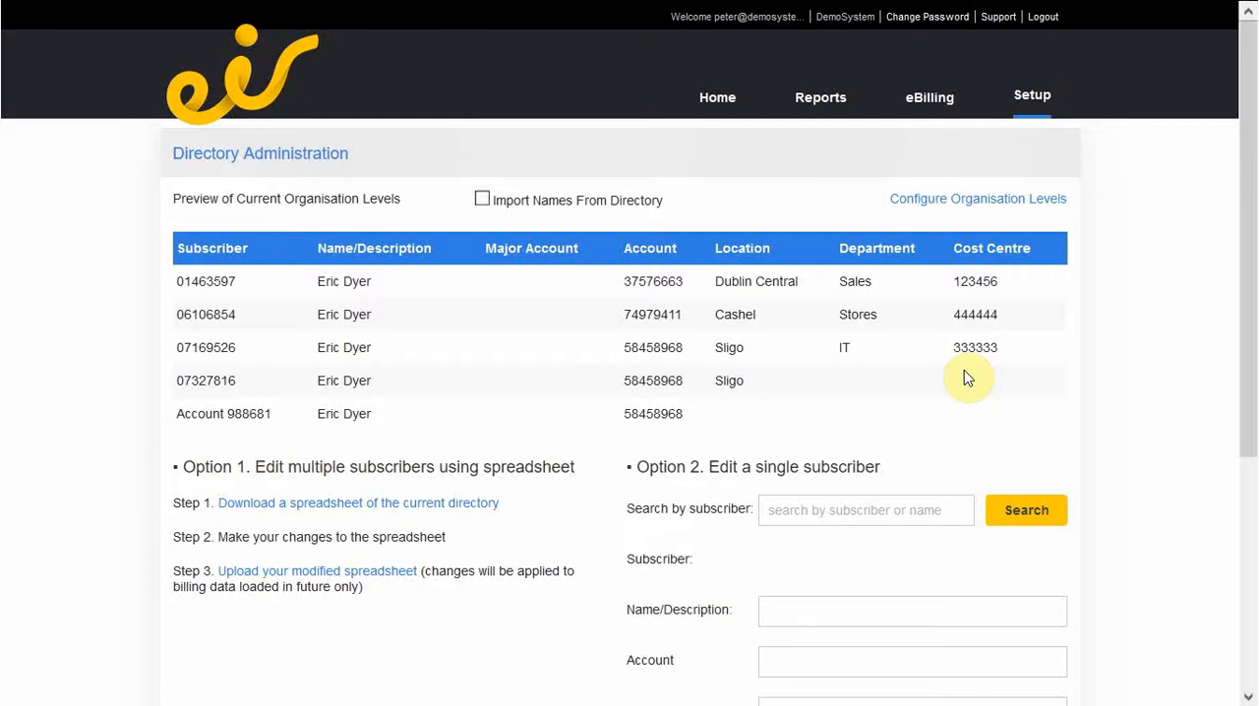
# Open the organisation level configuration and add a new free-text level named Manager.
pyautogui.click(910, 206)
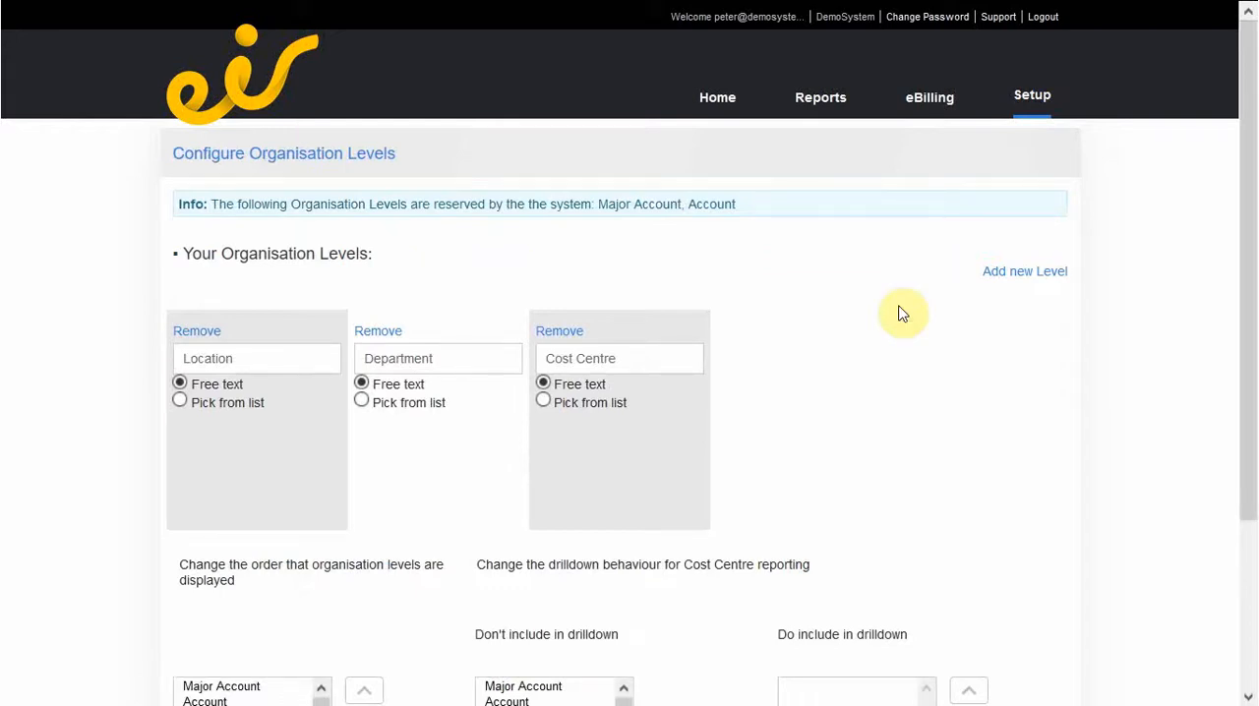
pyautogui.scroll(-1, 899, 314)
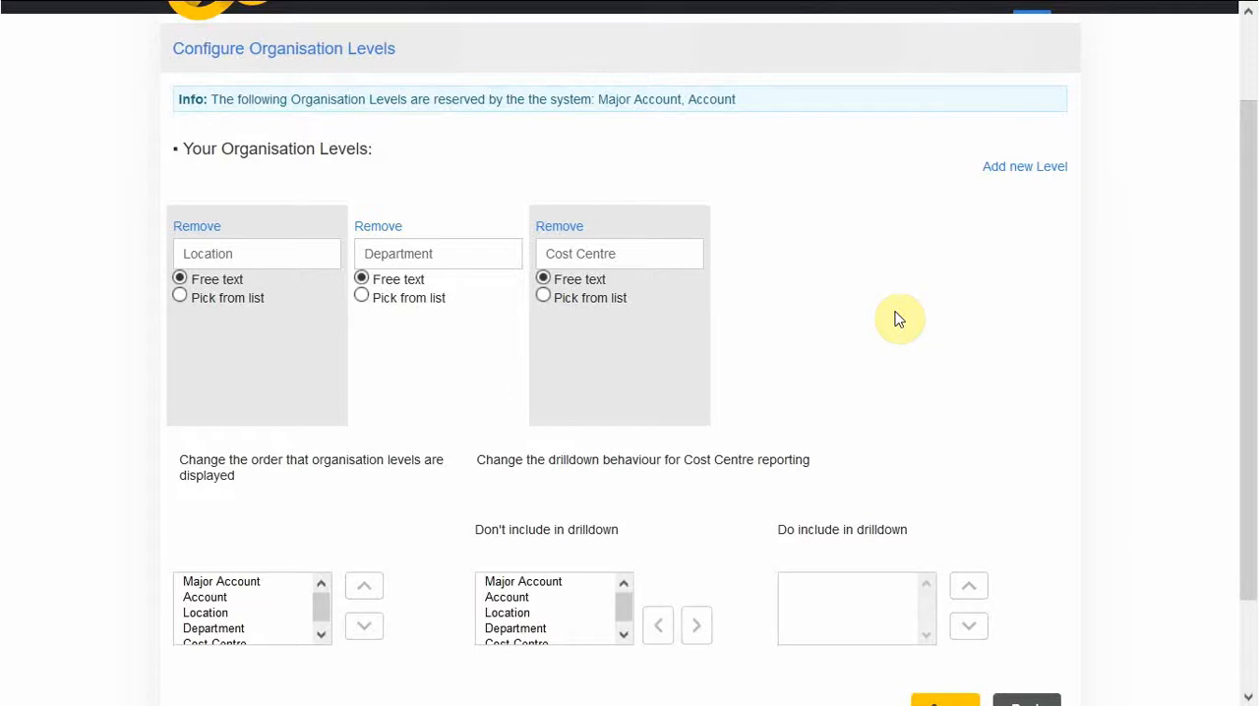
pyautogui.click(1015, 169)
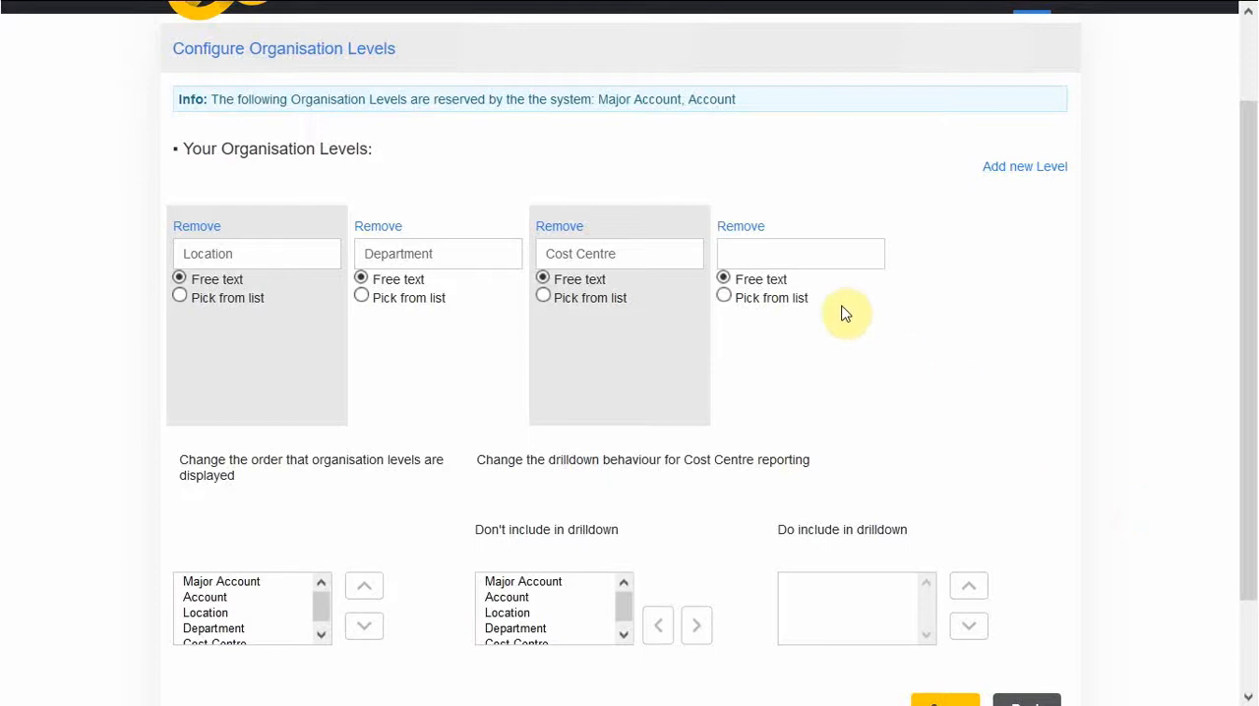
pyautogui.click(792, 253)
pyautogui.write('Manager')
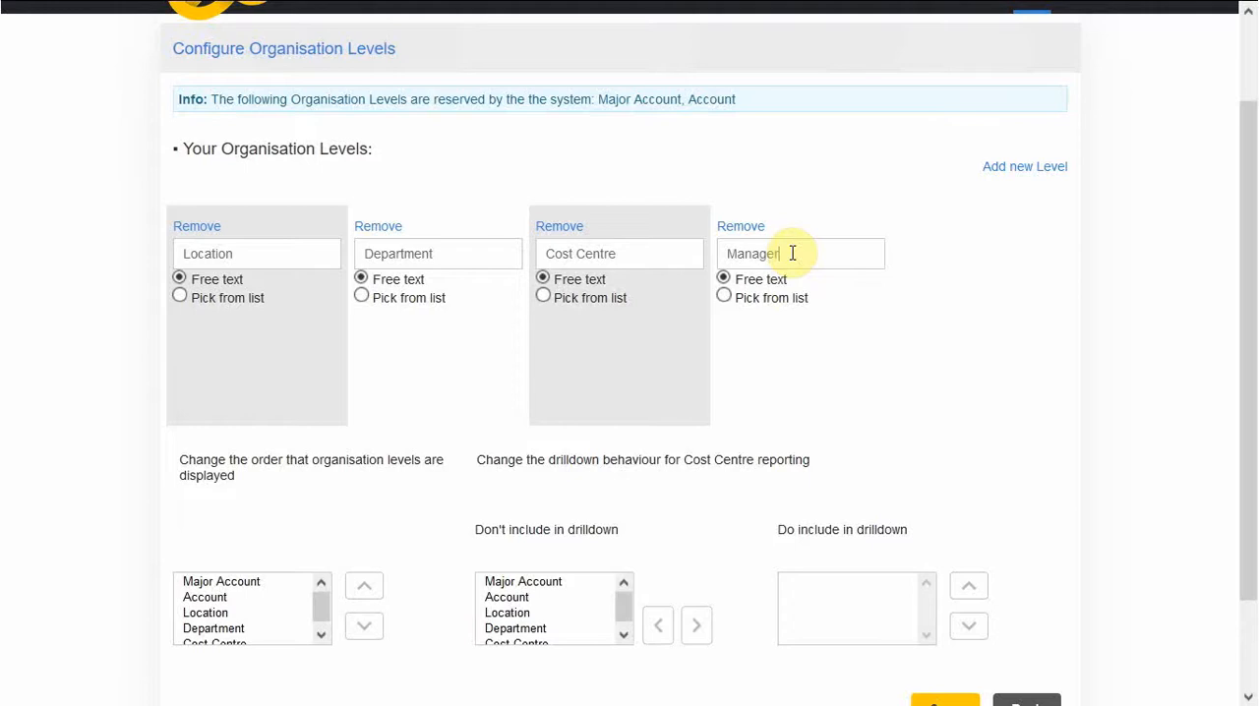
# Include the Account, Department and Cost Centre levels in the drilldown for Cost Centre reporting.
pyautogui.scroll(-2, 832, 284)
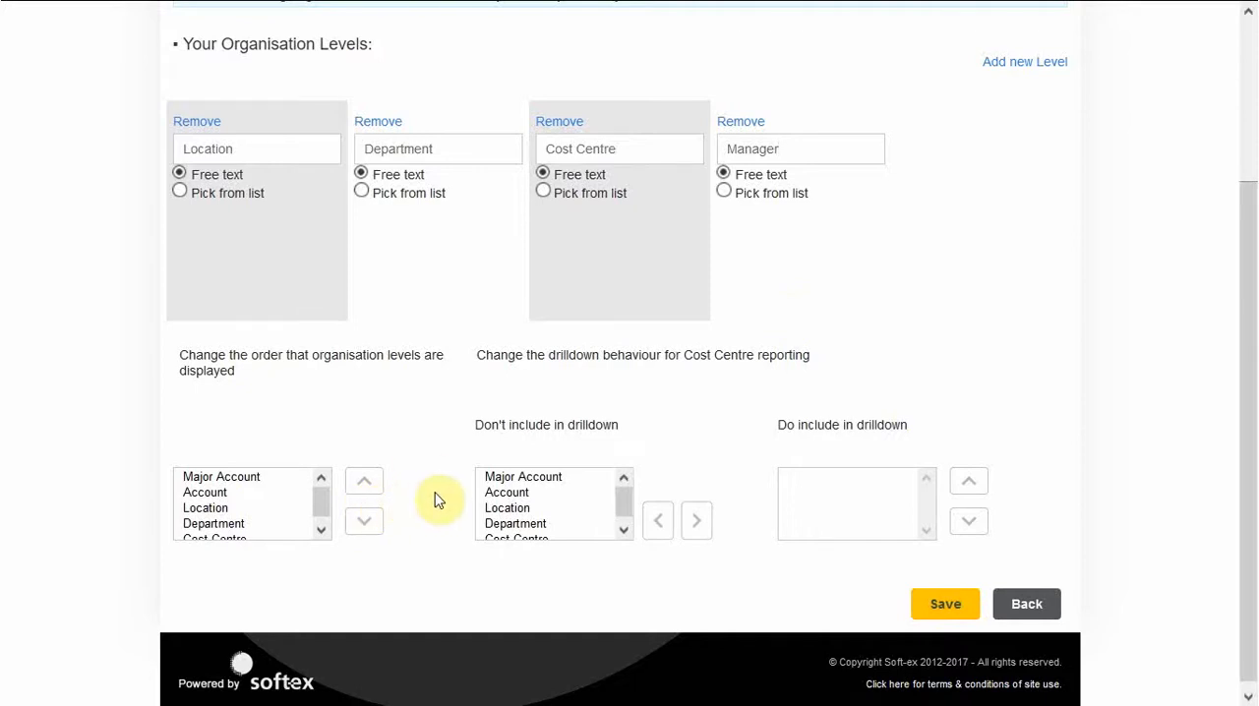
pyautogui.click(554, 479)
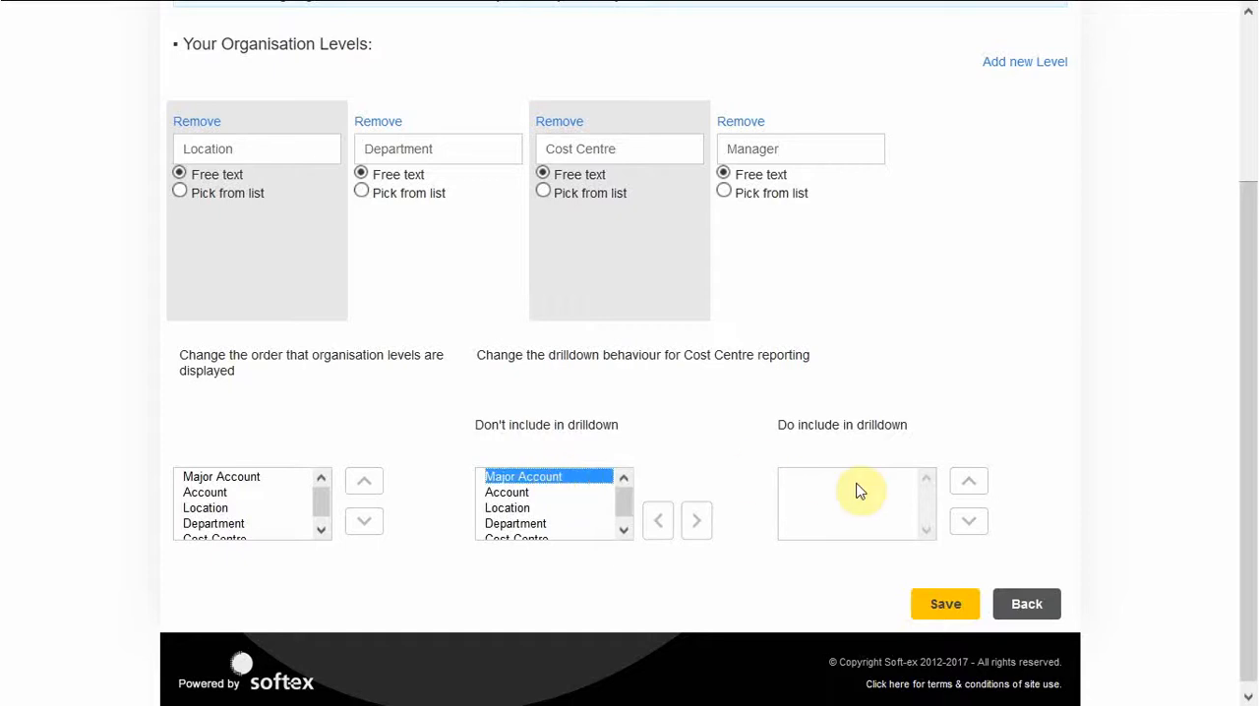
pyautogui.click(508, 494)
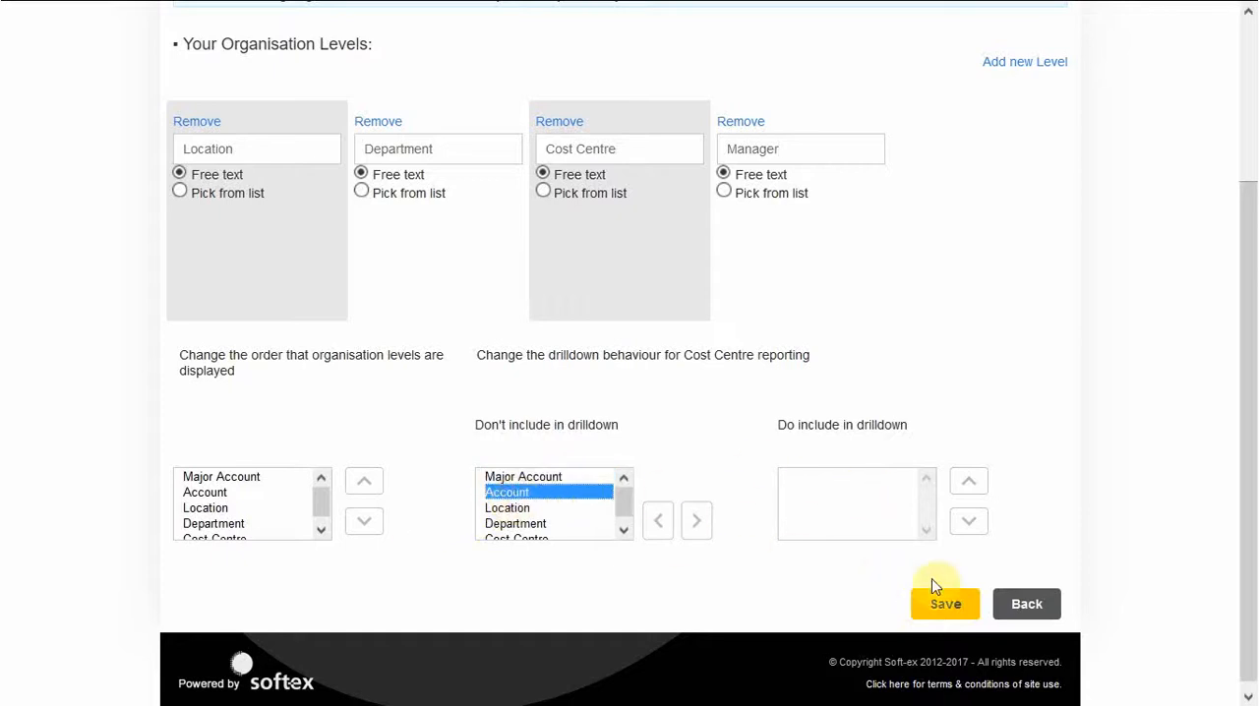
pyautogui.click(691, 531)
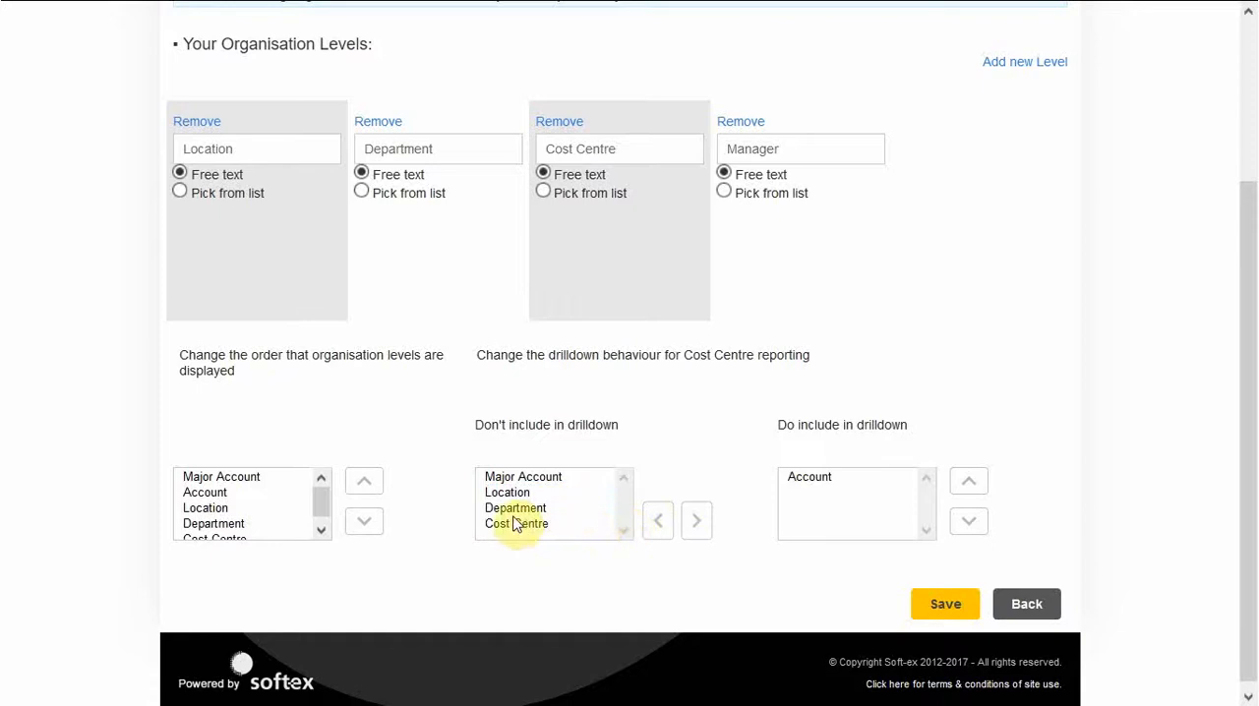
pyautogui.click(511, 508)
pyautogui.click(700, 529)
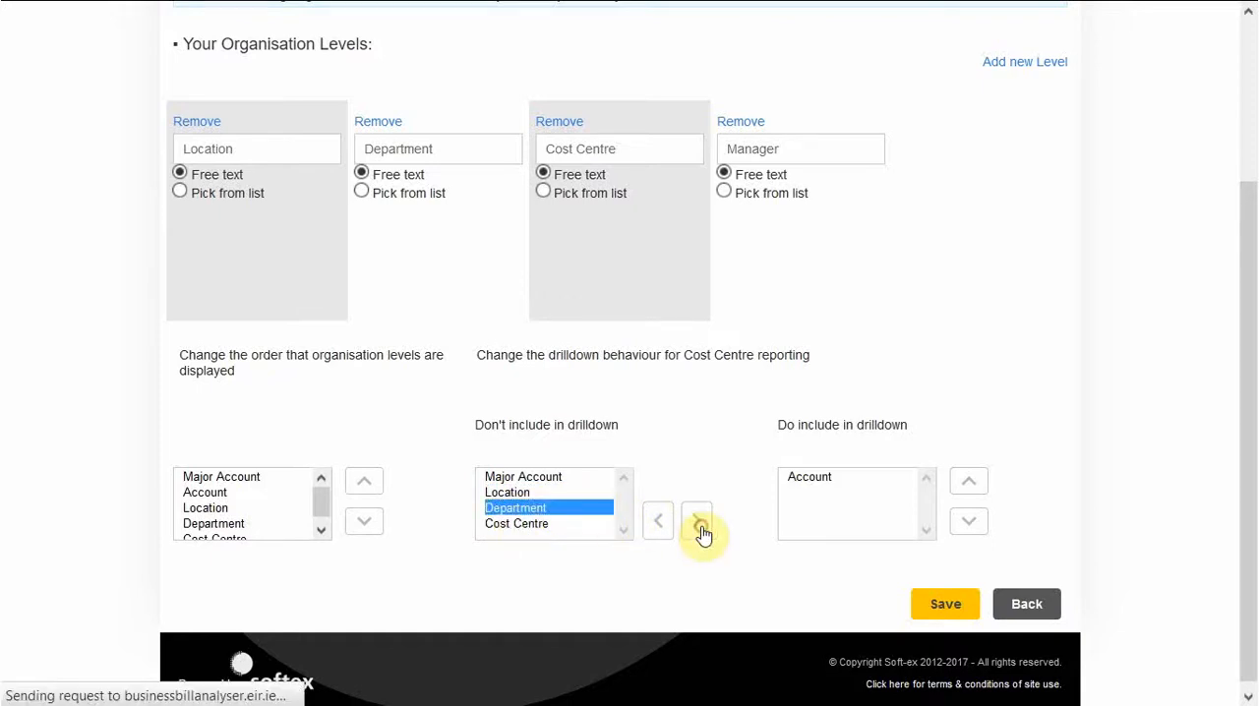
pyautogui.click(492, 511)
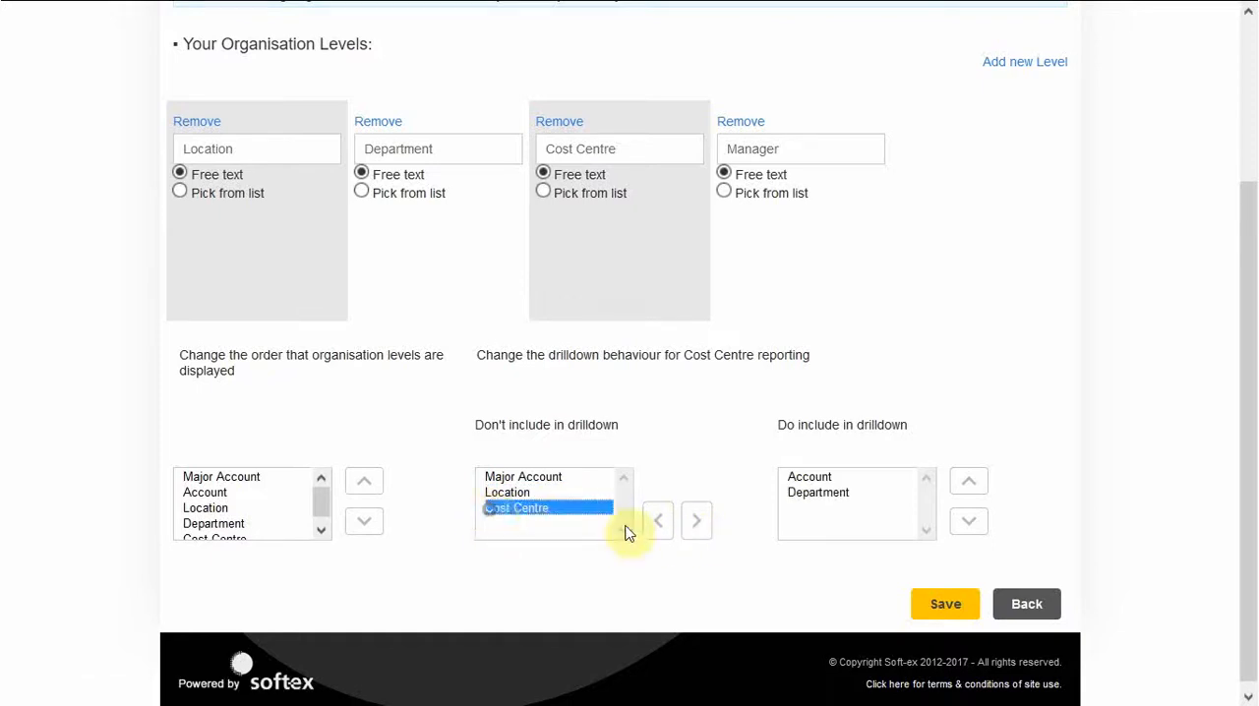
pyautogui.click(696, 526)
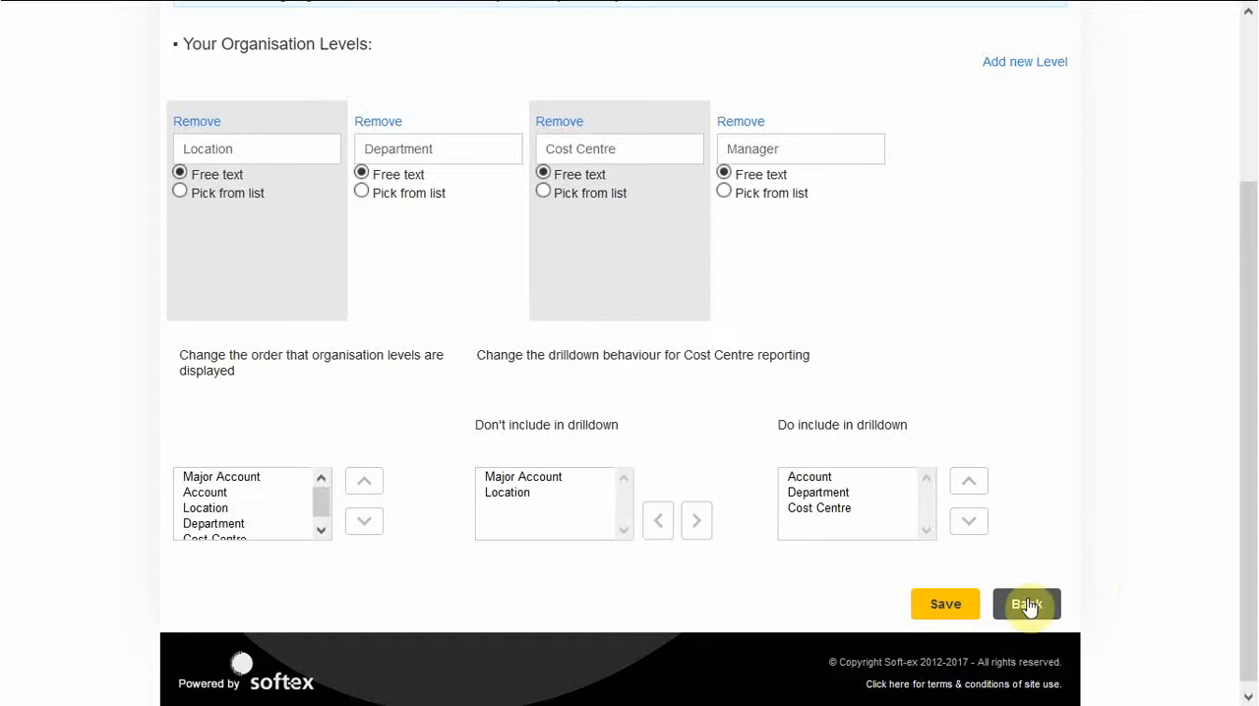
# Save the organisation level configuration and return to the directory administration page.
pyautogui.click(963, 616)
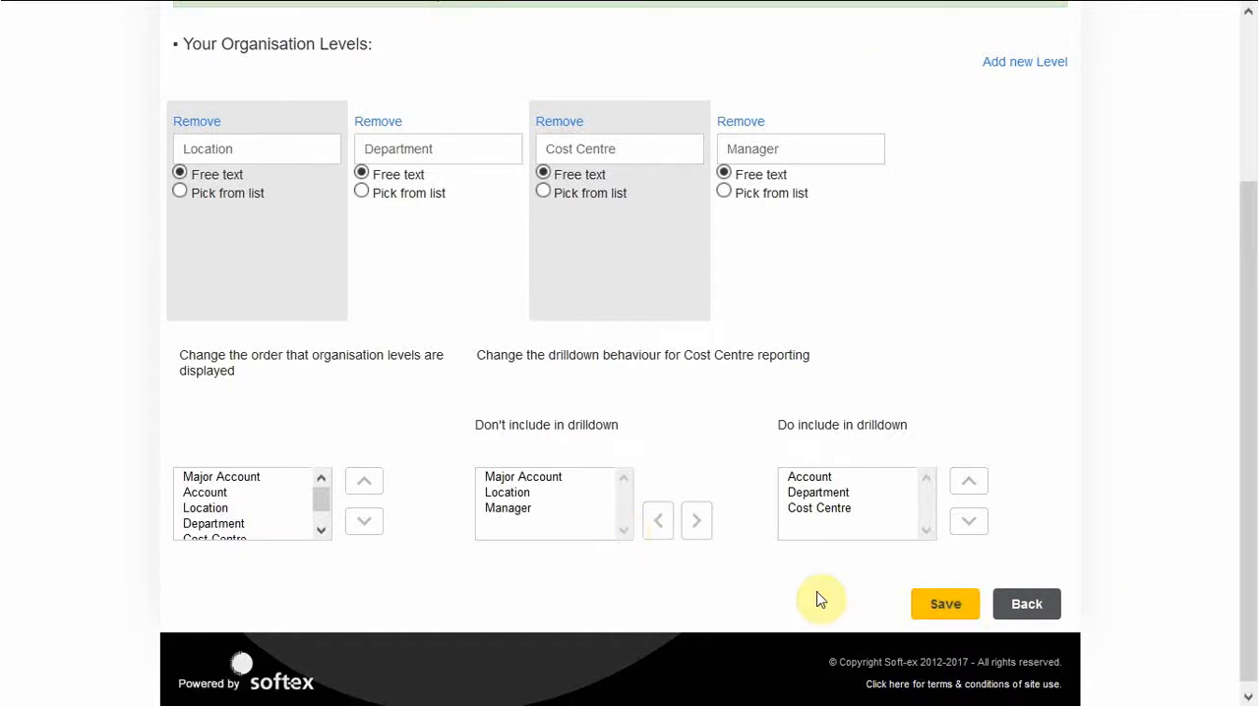
pyautogui.click(959, 614)
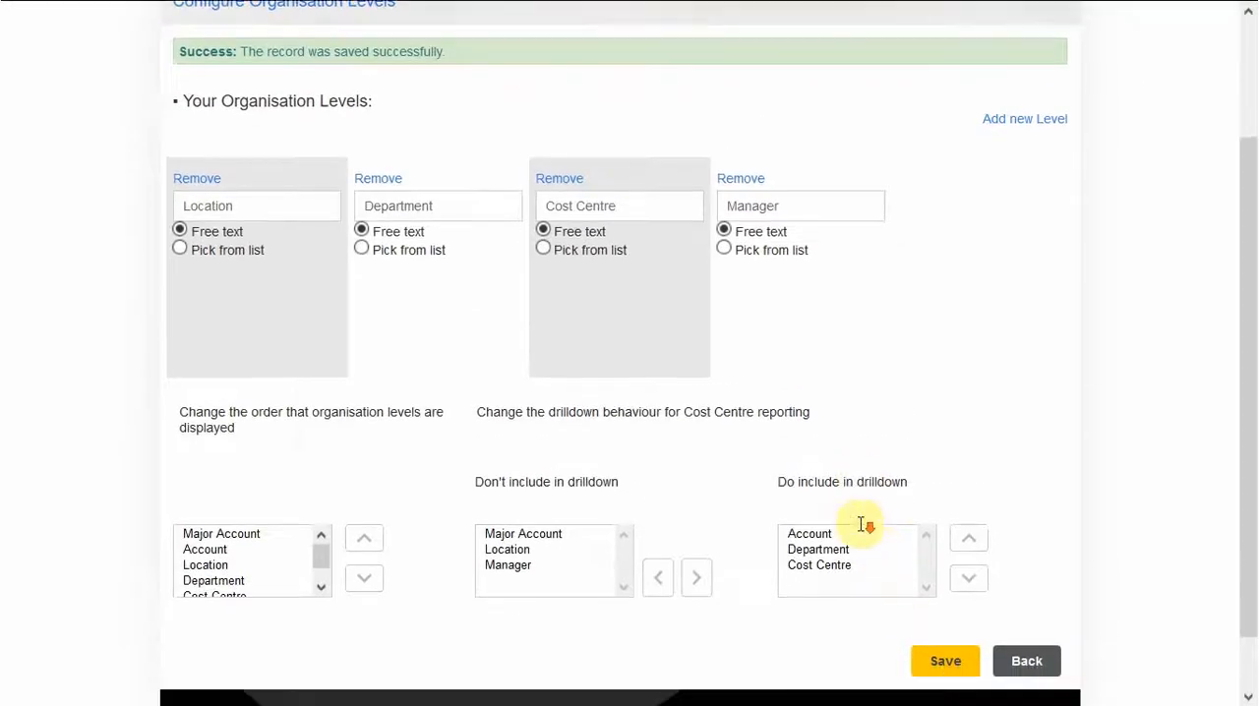
pyautogui.scroll(-1, 860, 526)
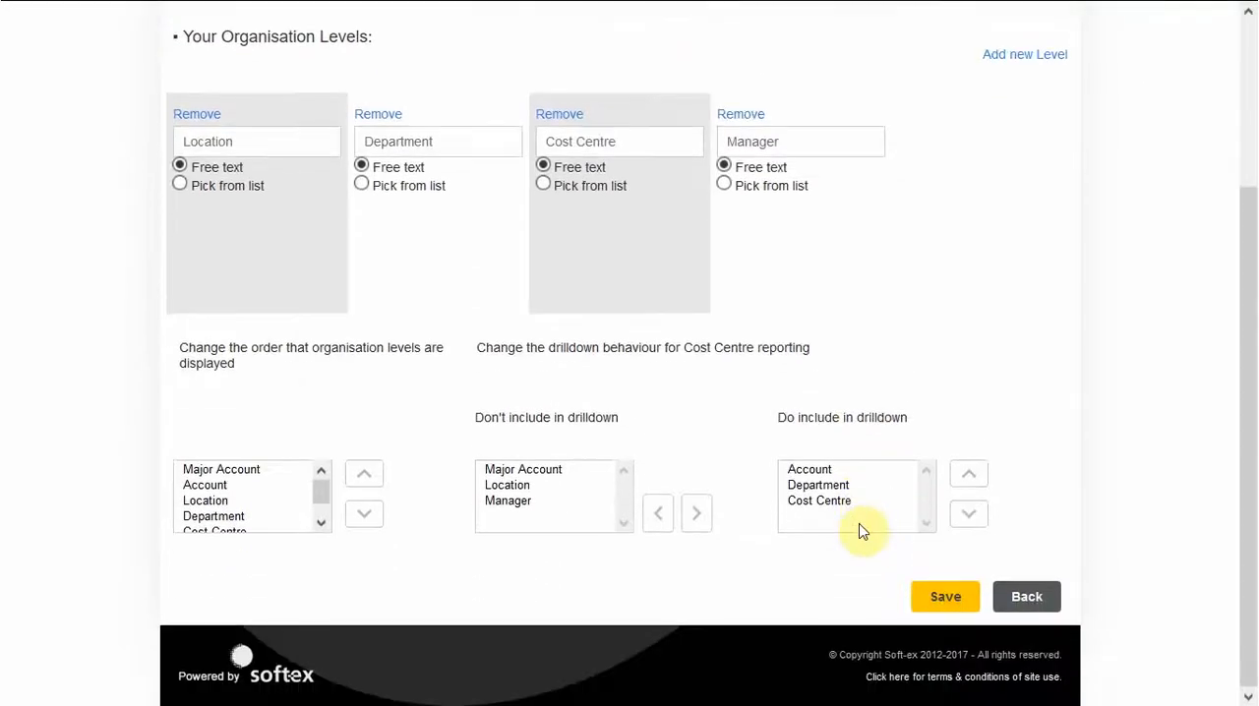
pyautogui.click(1020, 598)
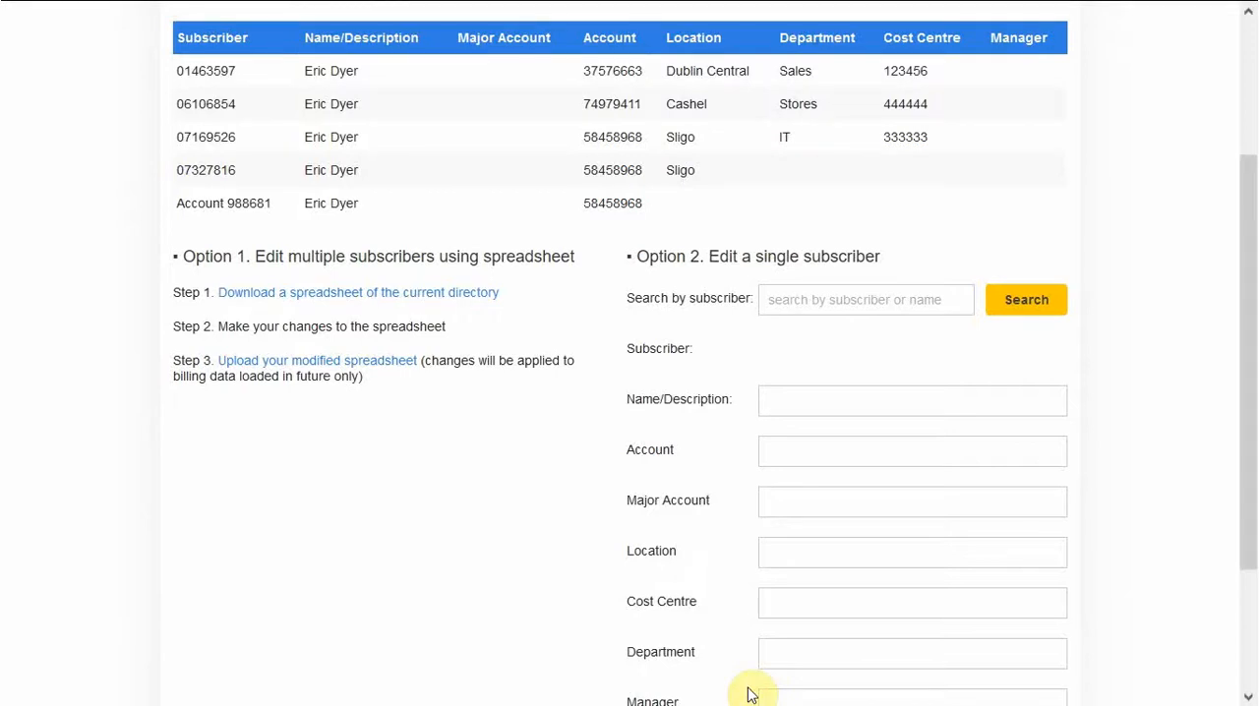
# Leave full-screen view, switch to Excel and close internal-directory-list-1.xlsx without saving its changes.
pyautogui.press('F11')
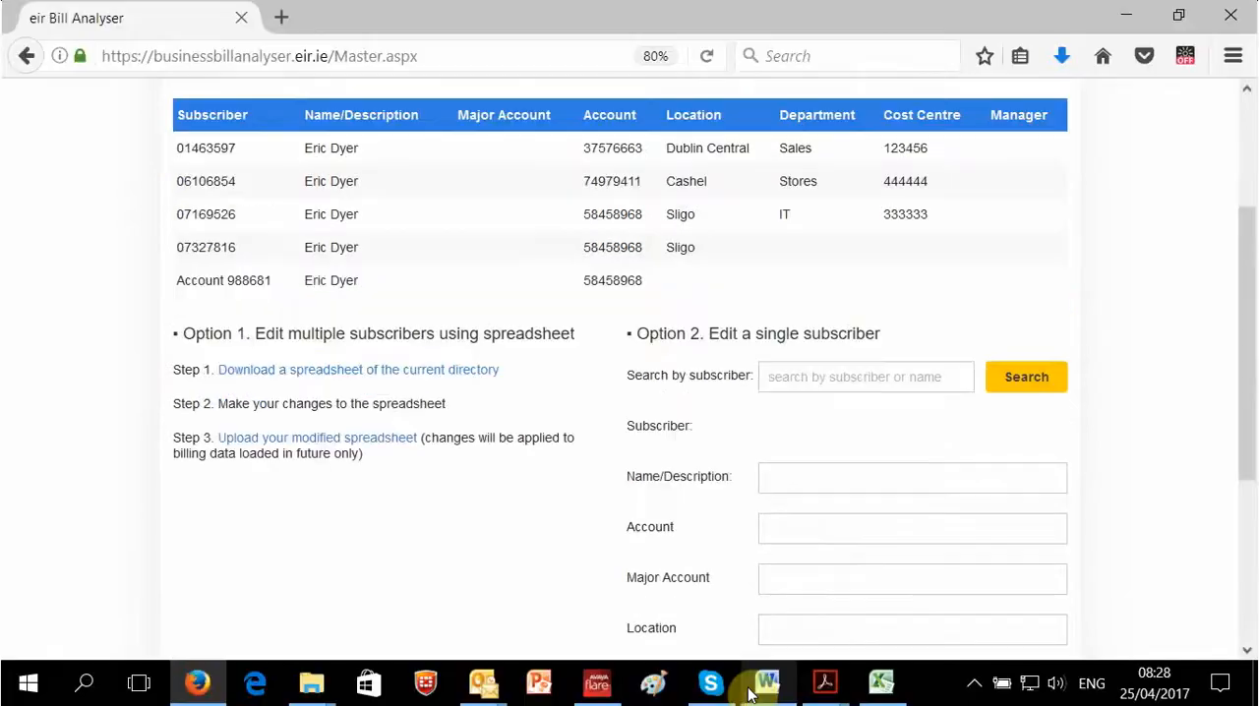
pyautogui.click(878, 690)
pyautogui.click(1229, 14)
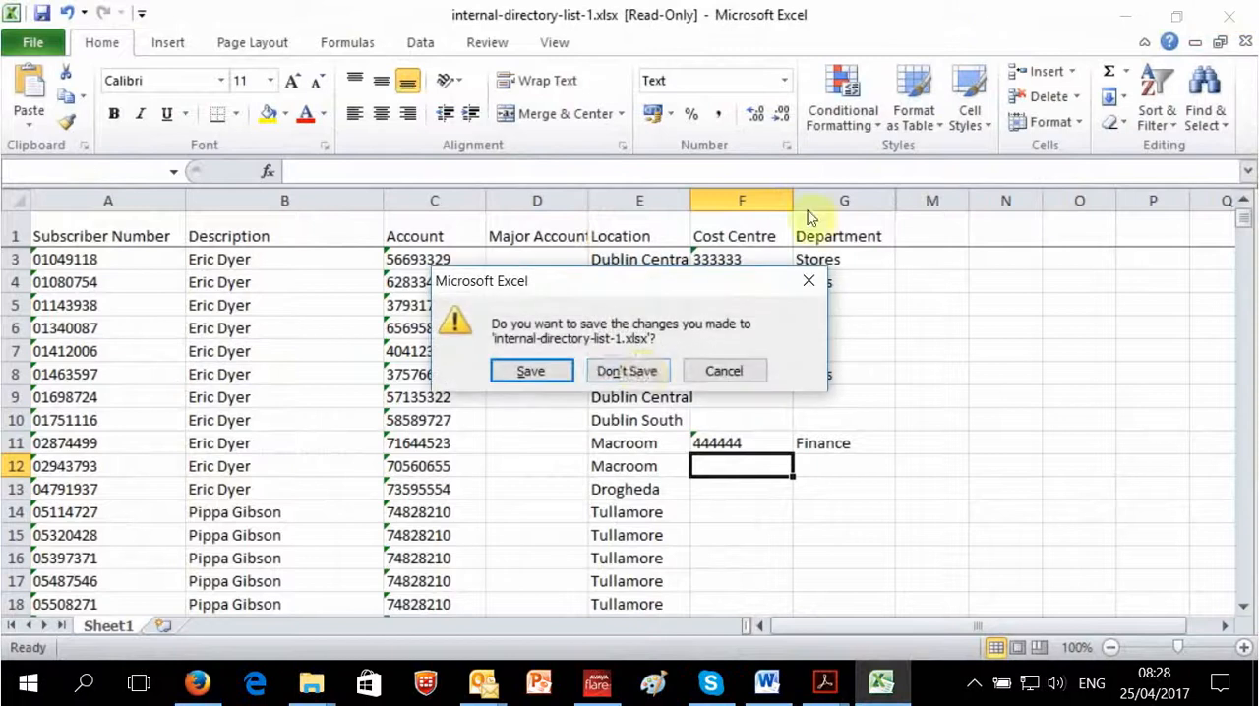
pyautogui.click(641, 371)
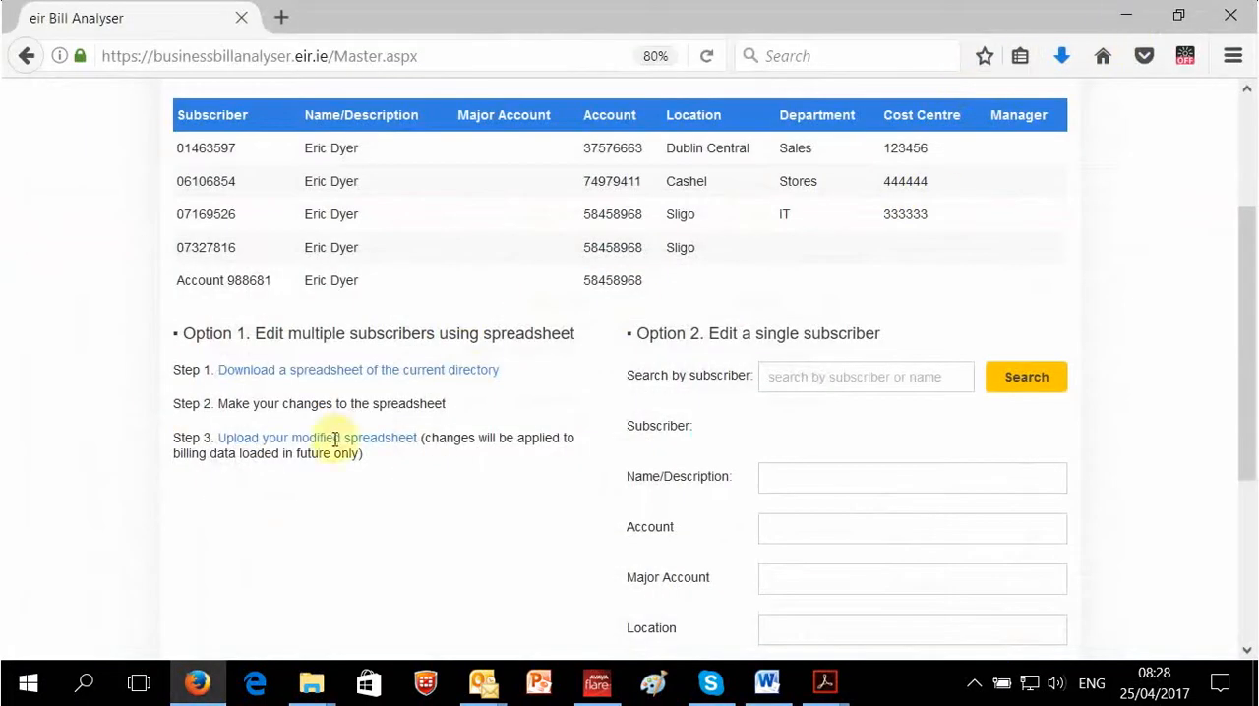
# Download the current directory spreadsheet from the browser, open it in Excel to view the Manager column, and minimise Excel.
pyautogui.click(267, 373)
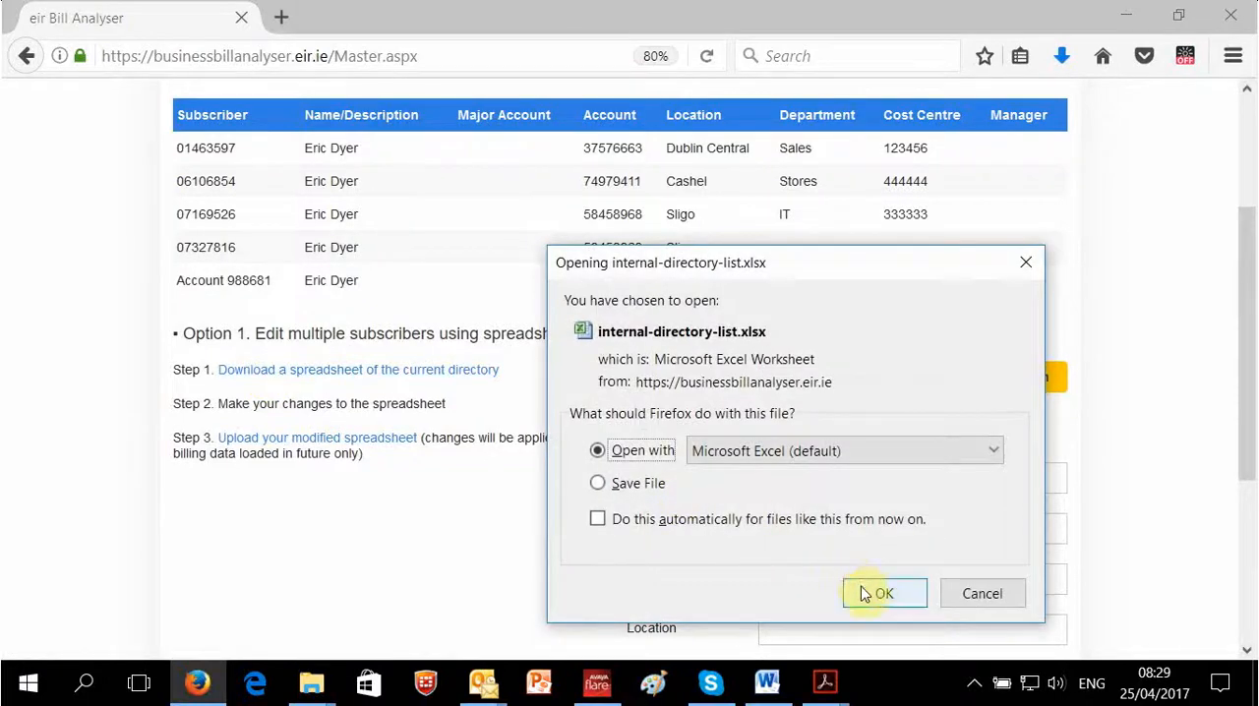
pyautogui.click(863, 593)
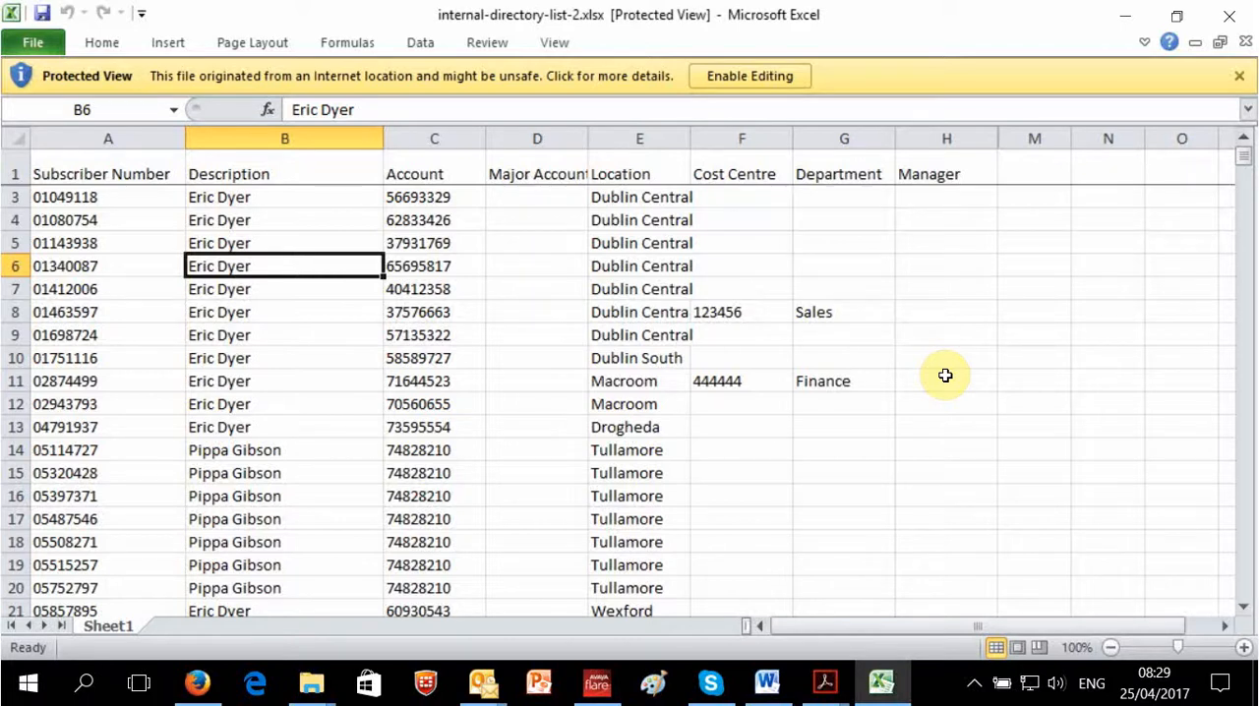
pyautogui.click(1111, 21)
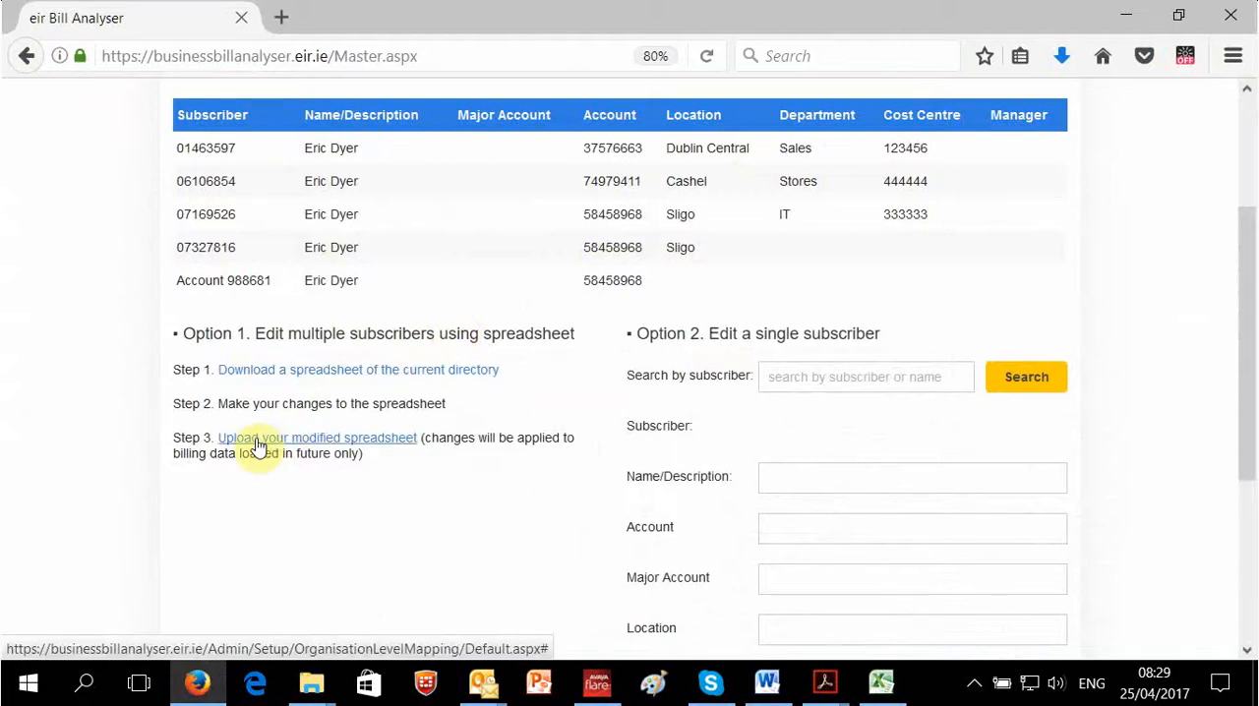
# Open the upload dialog for the modified spreadsheet, dismiss it without choosing a file, and go to the Home page.
pyautogui.click(295, 440)
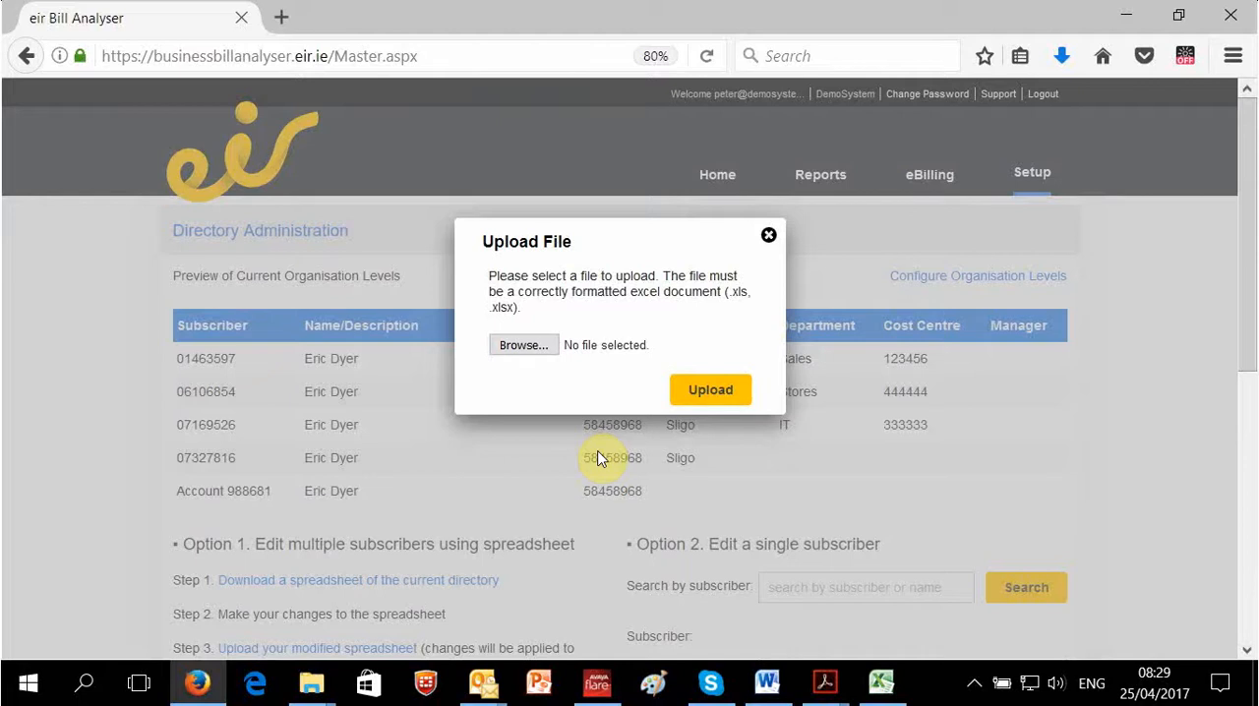
pyautogui.click(769, 238)
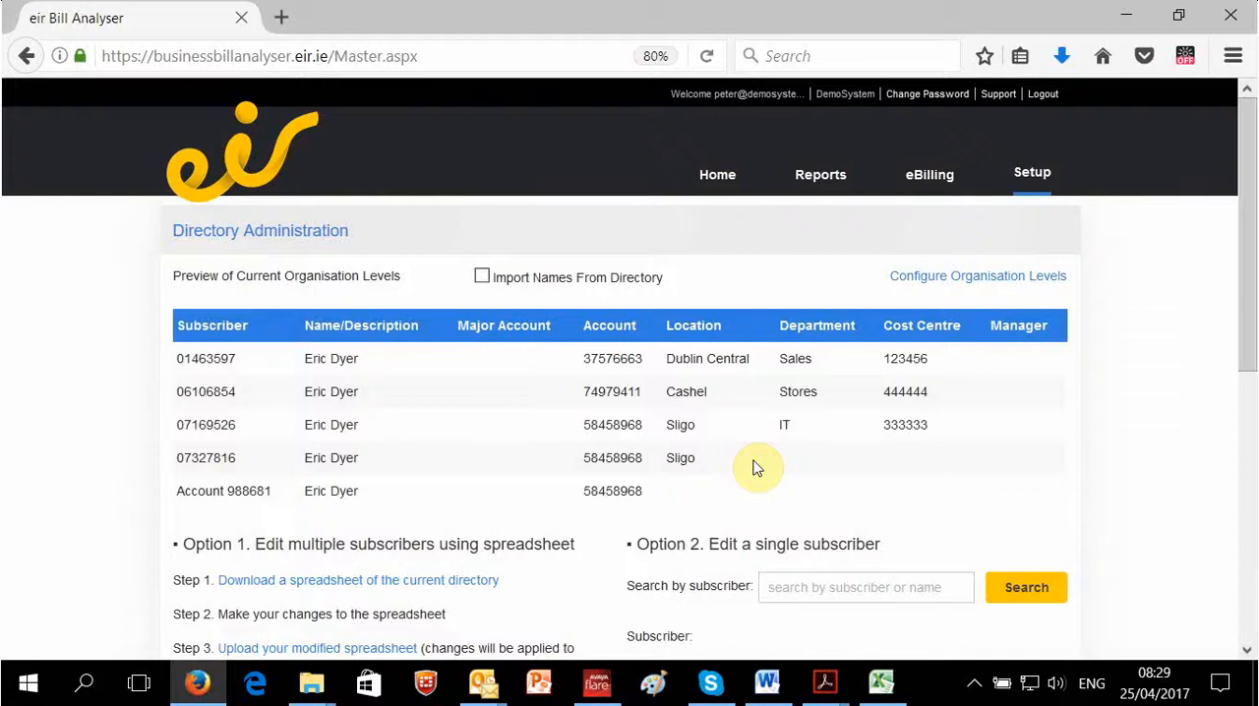
pyautogui.click(737, 177)
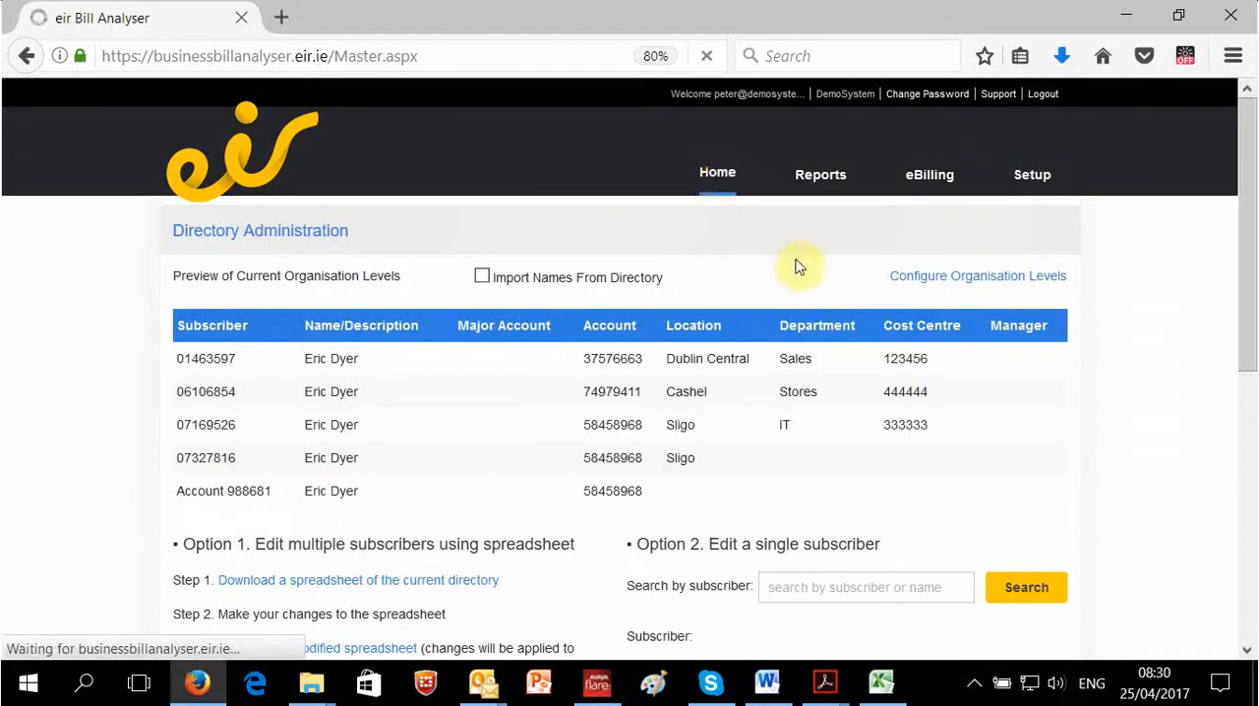